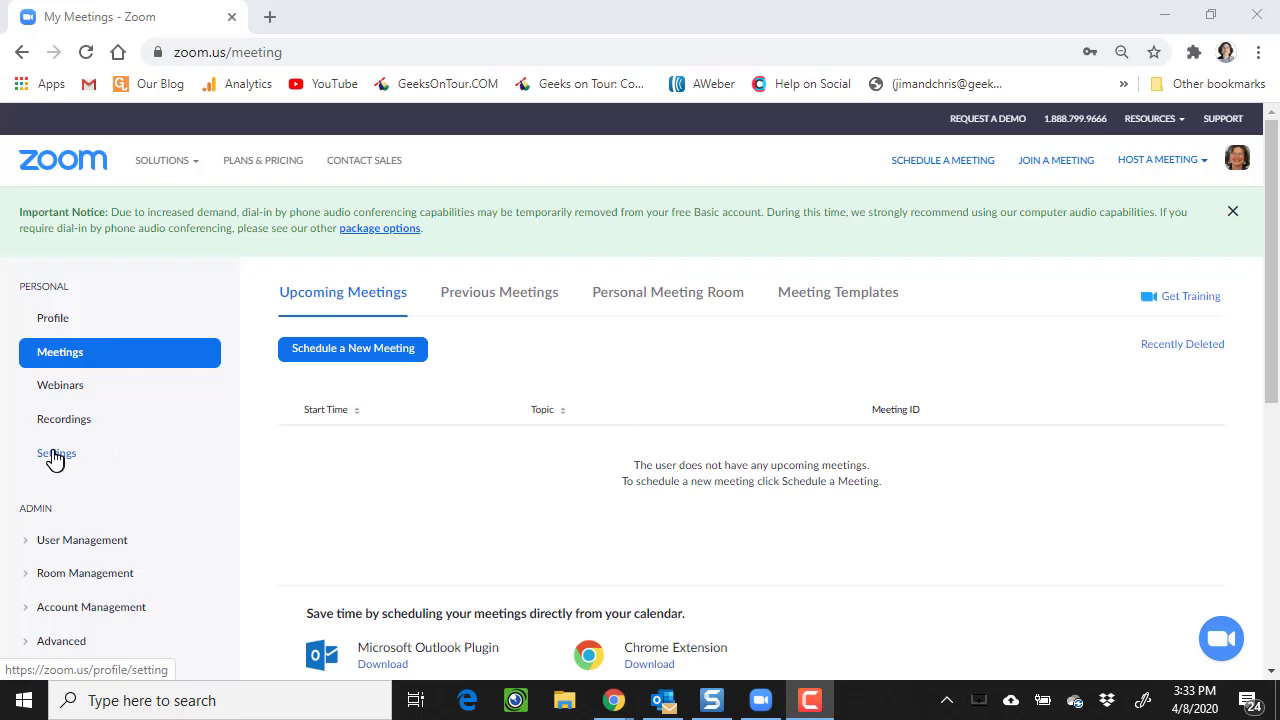
# - Browse the account's Meeting settings, moving from In Meeting (Basic) back to the Schedule Meeting section
pyautogui.click(55, 456)
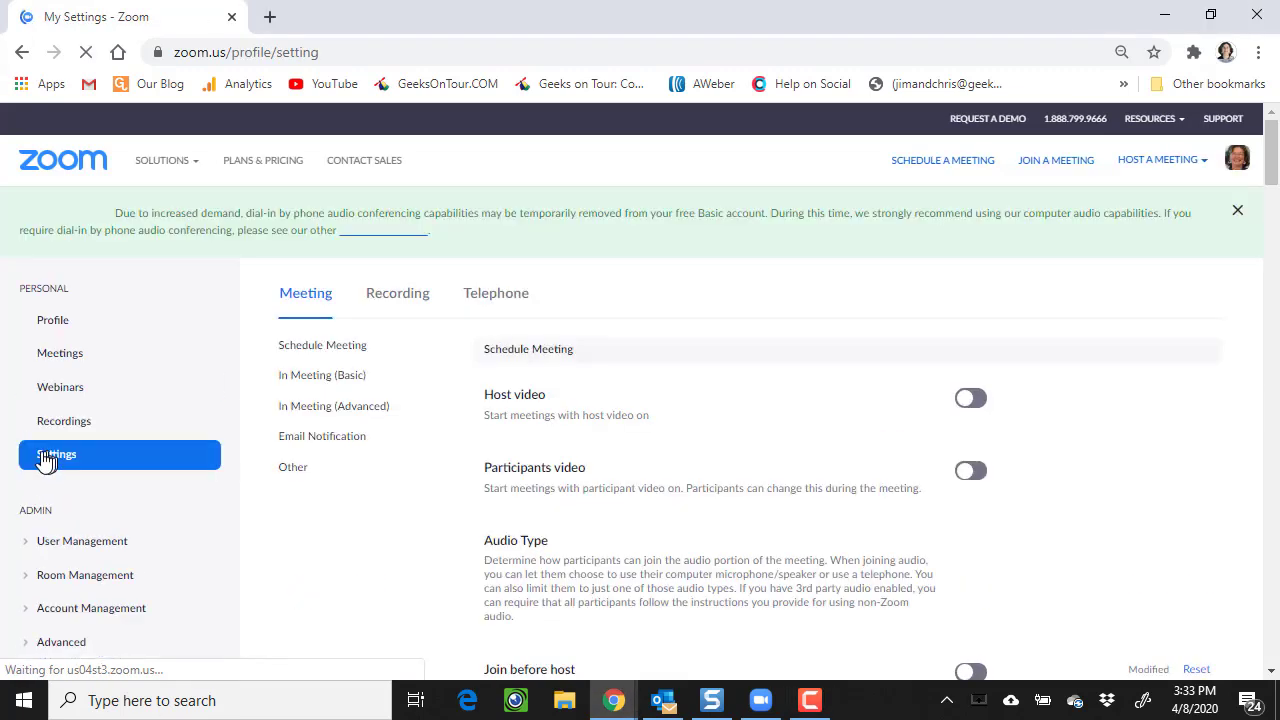
pyautogui.scroll(-1, 632, 378)
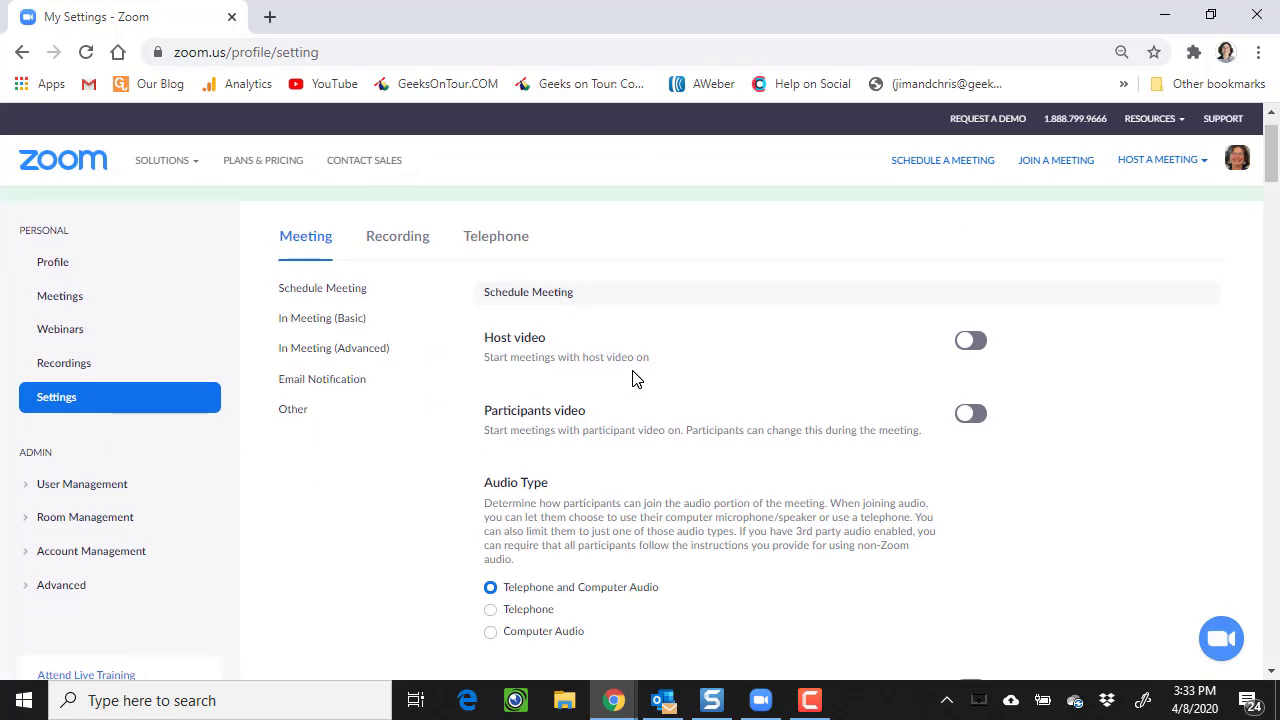
pyautogui.scroll(-20, 632, 378)
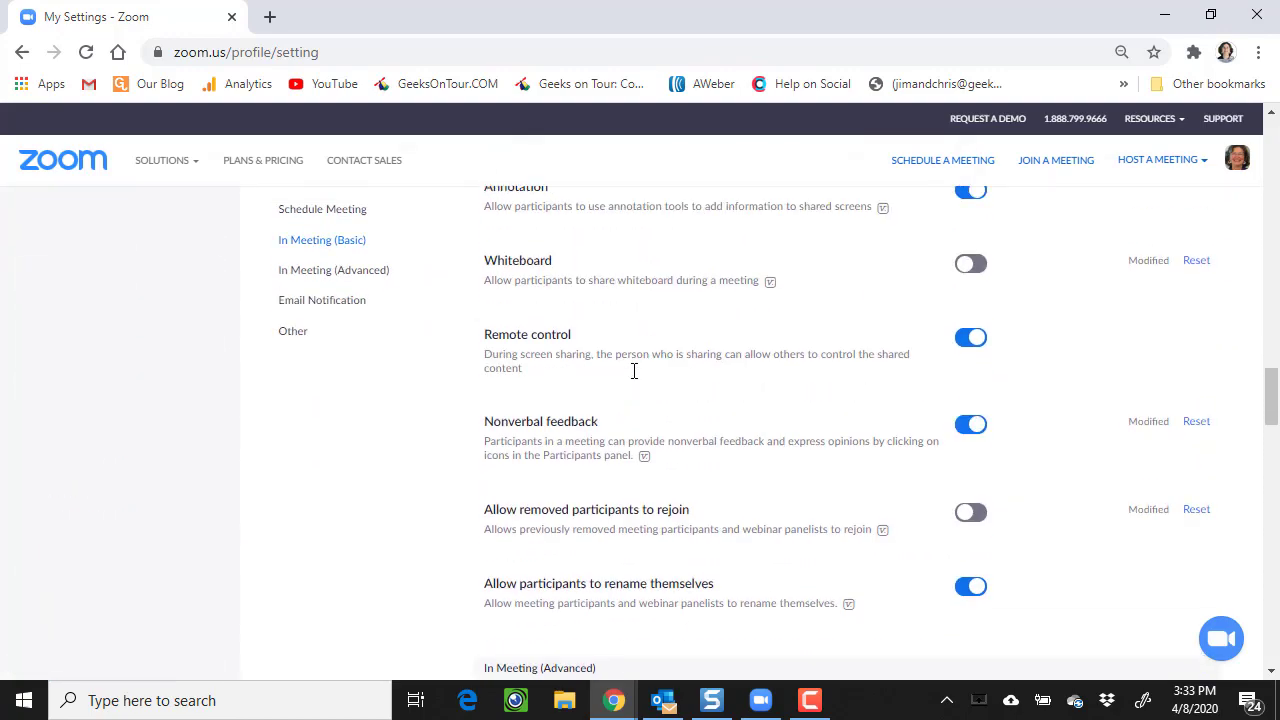
pyautogui.scroll(20, 634, 371)
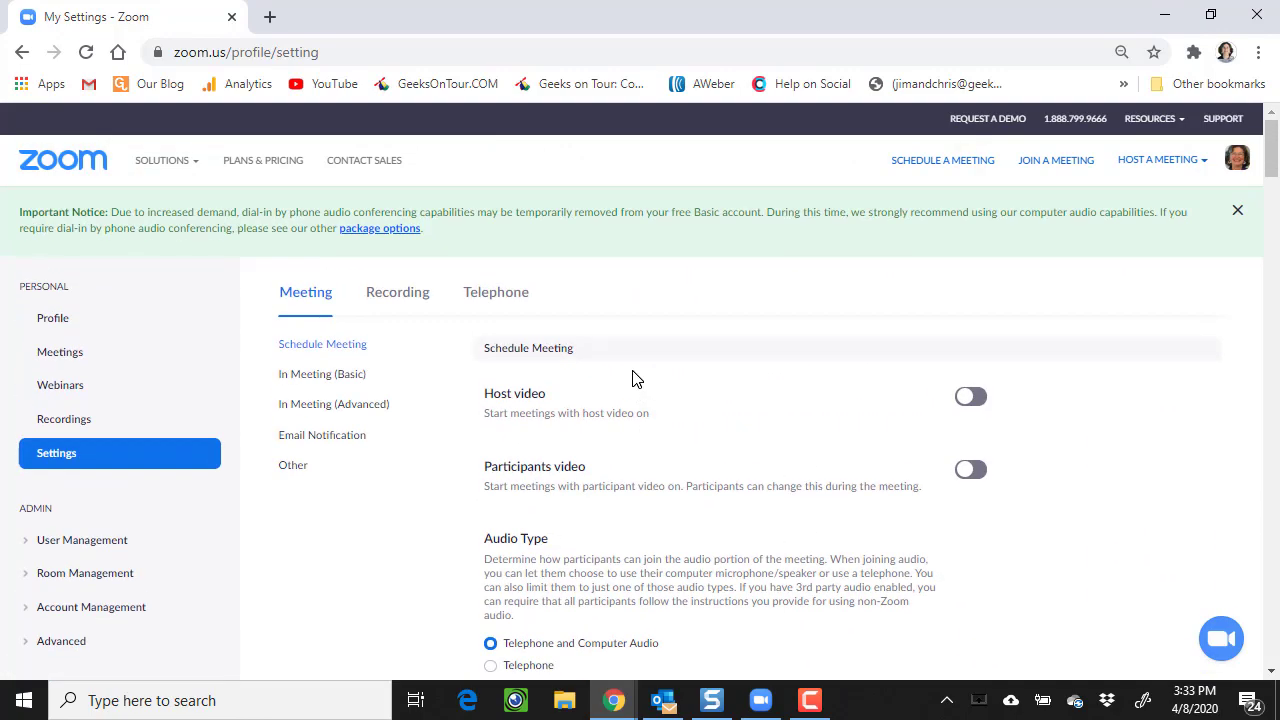
pyautogui.click(302, 376)
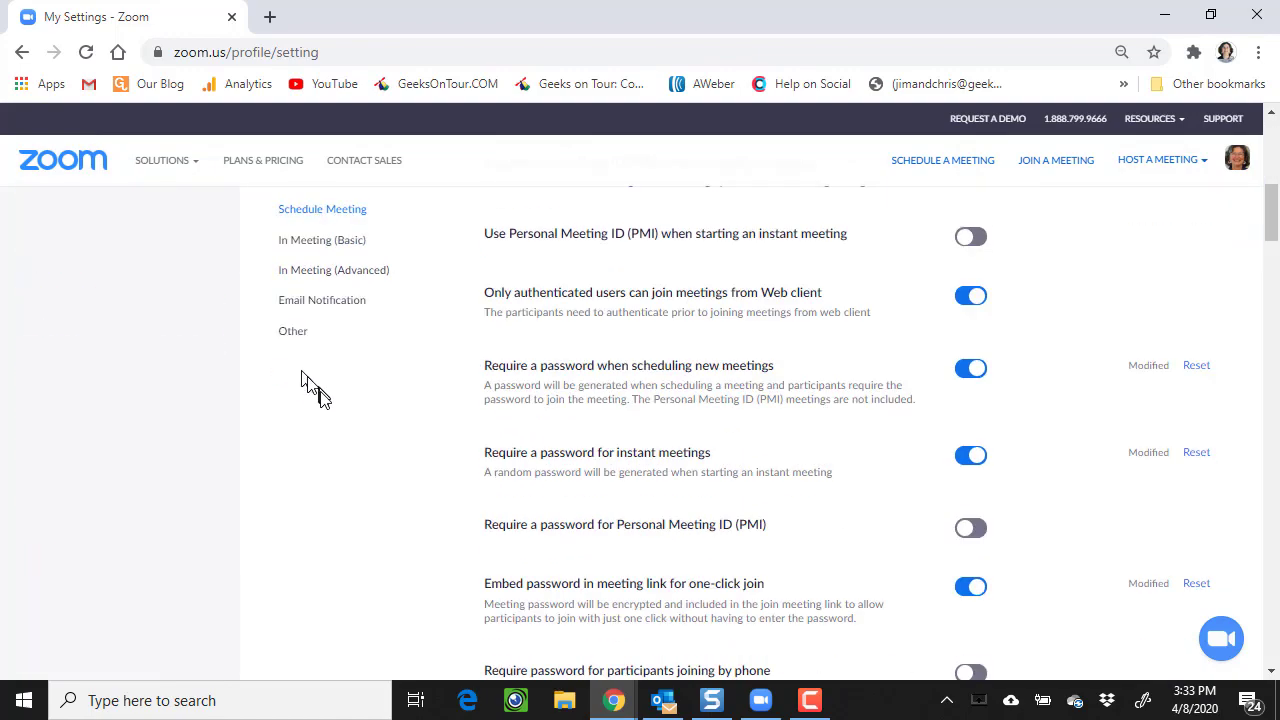
pyautogui.click(312, 218)
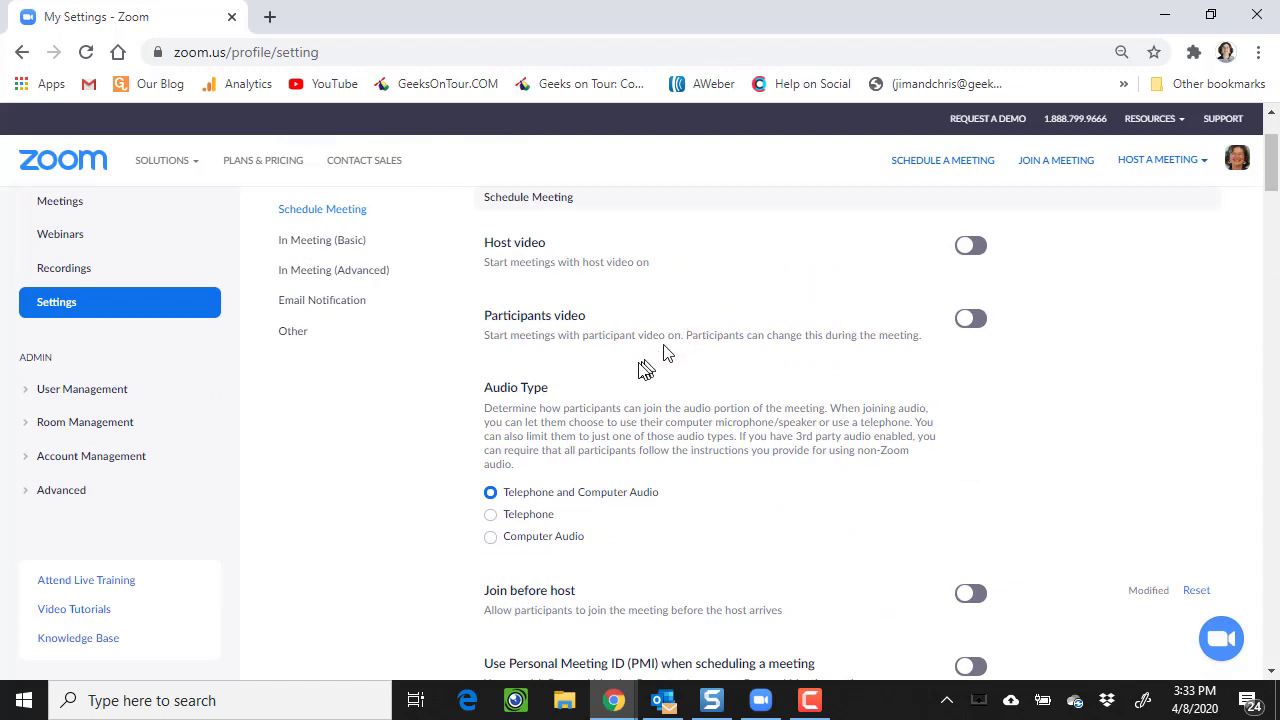
pyautogui.scroll(-3, 670, 350)
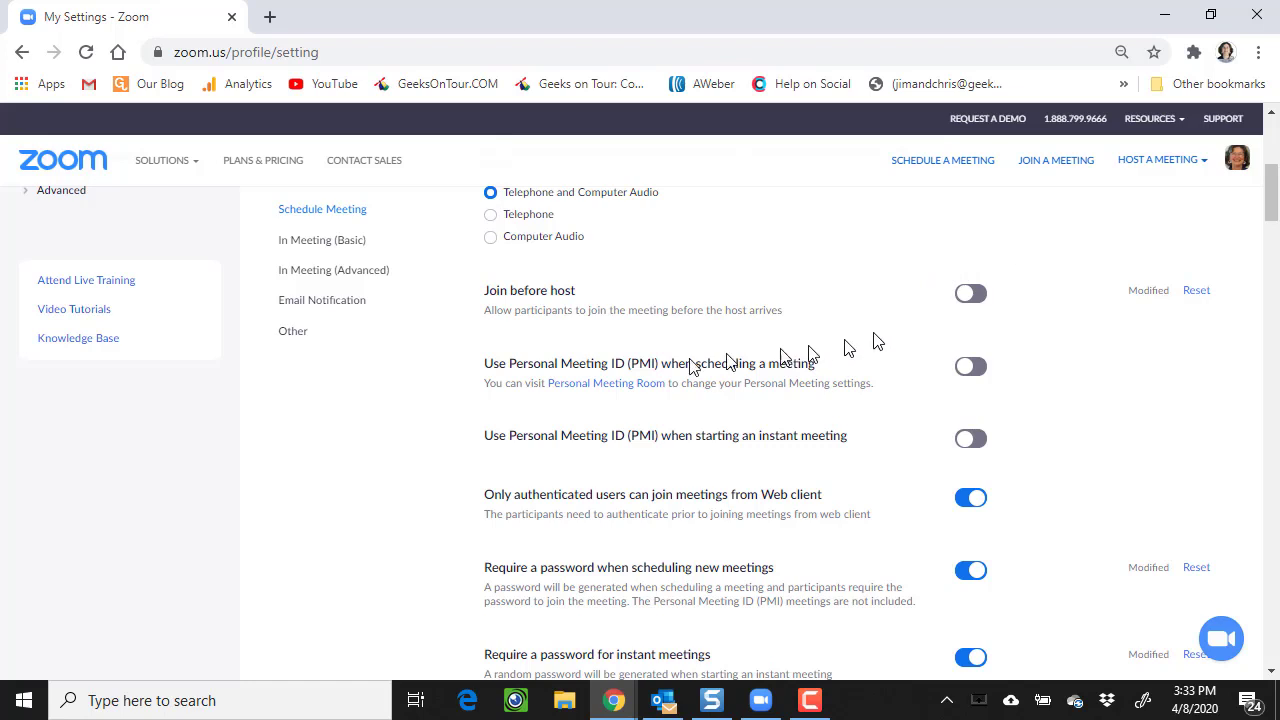
pyautogui.scroll(-2, 570, 393)
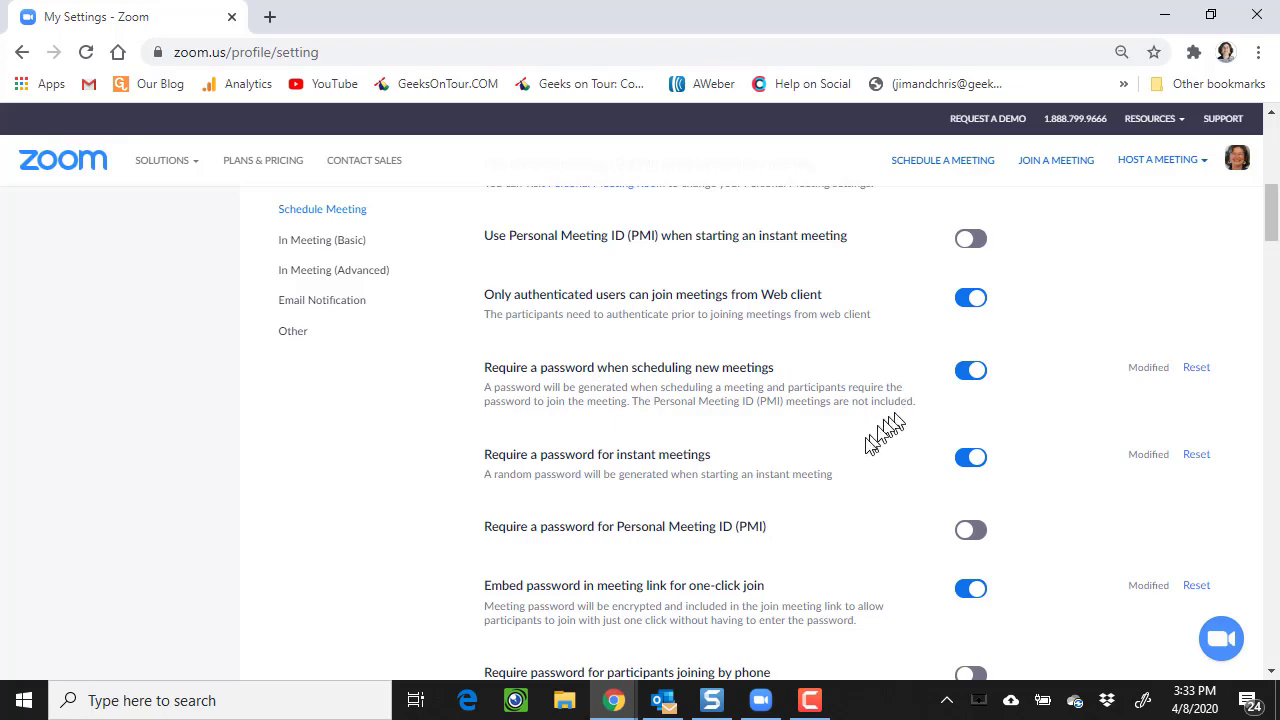
pyautogui.scroll(-2, 855, 462)
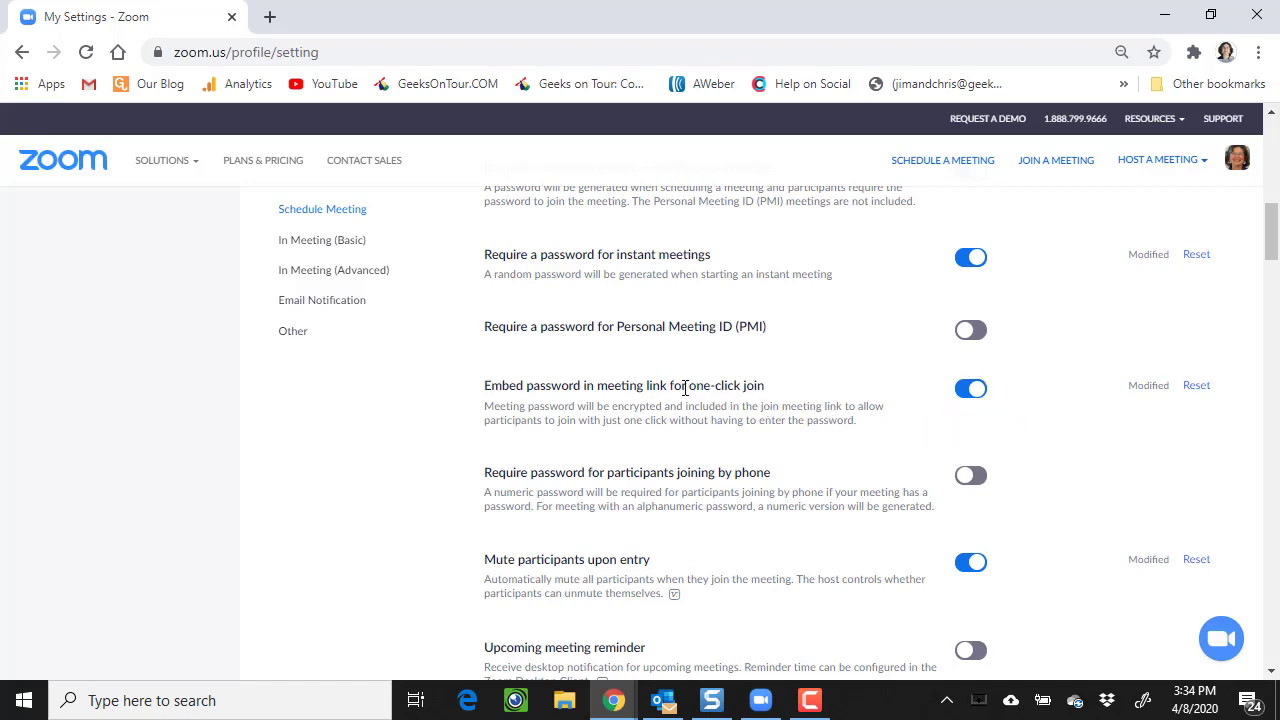
pyautogui.scroll(-4, 684, 387)
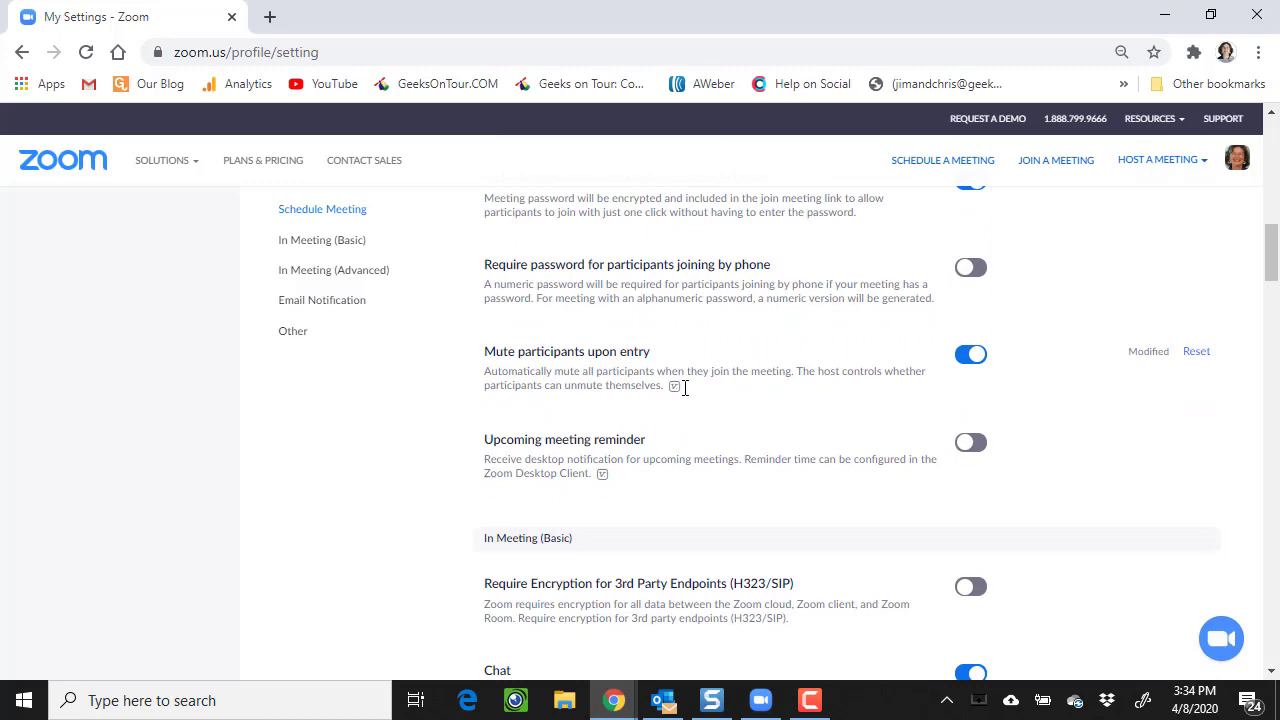
pyautogui.scroll(-1, 720, 385)
pyautogui.scroll(-7, 728, 385)
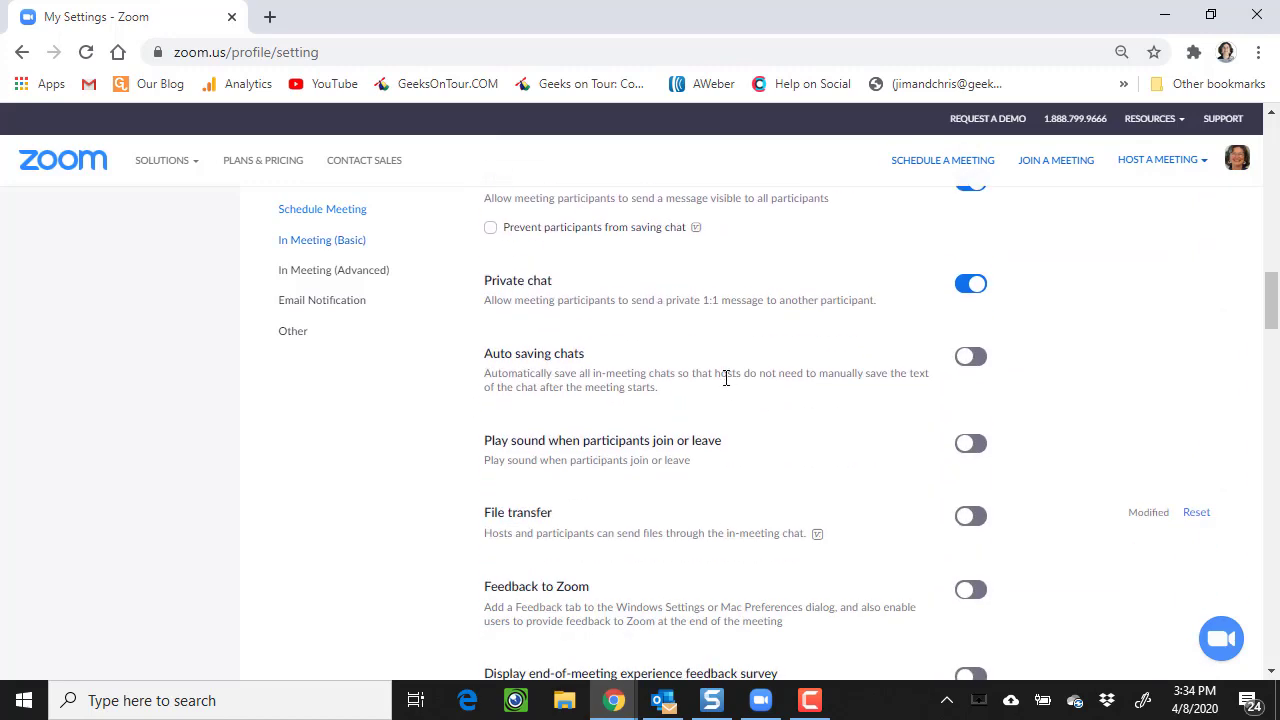
pyautogui.scroll(-2, 728, 385)
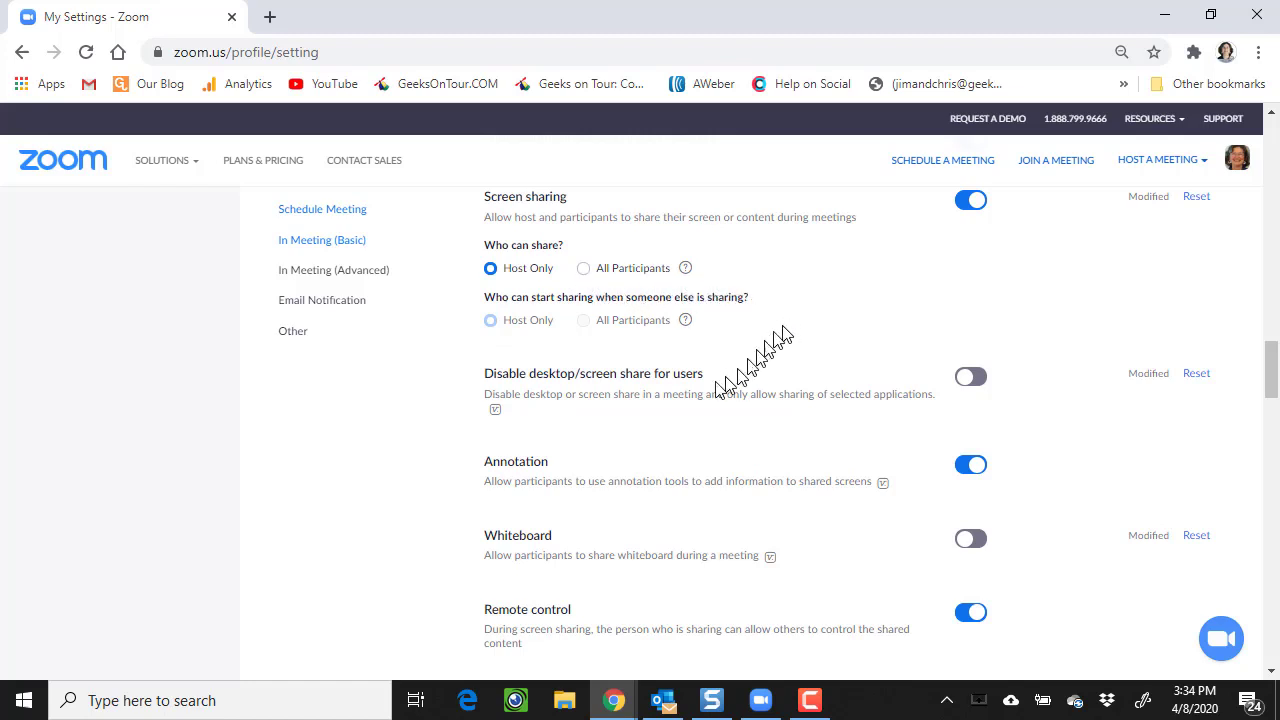
pyautogui.scroll(-6, 580, 418)
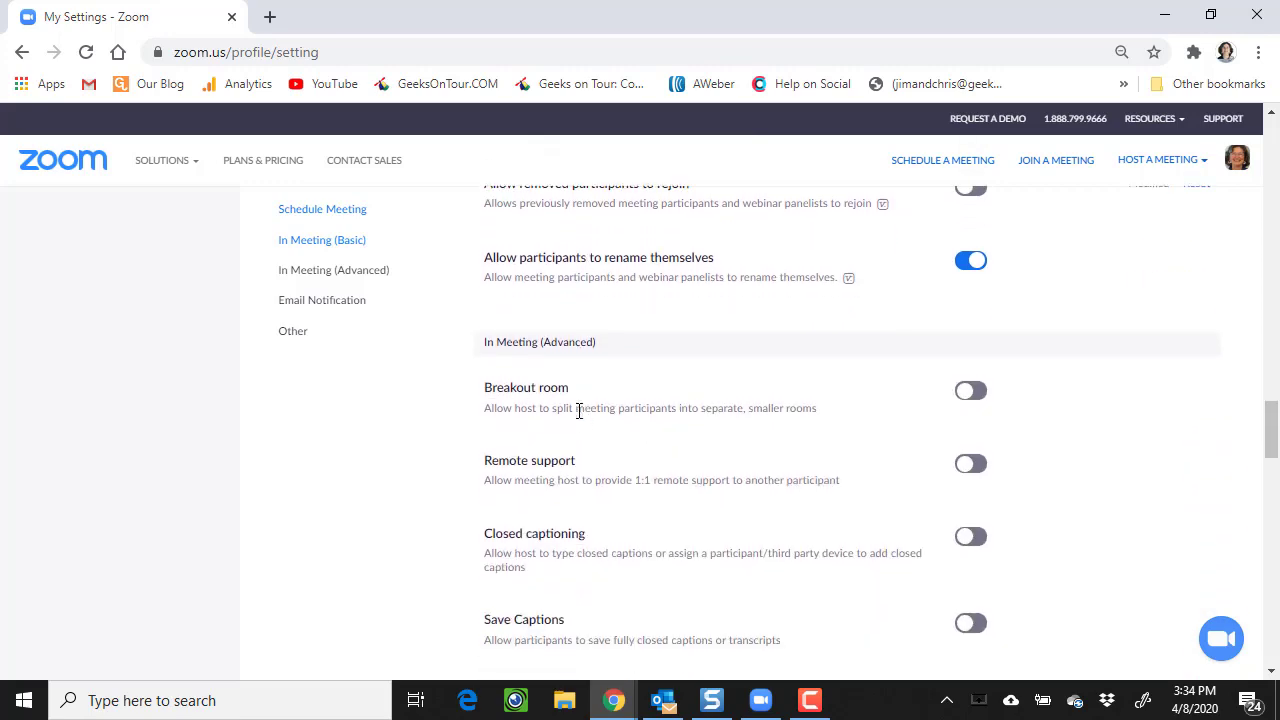
pyautogui.scroll(-1, 580, 418)
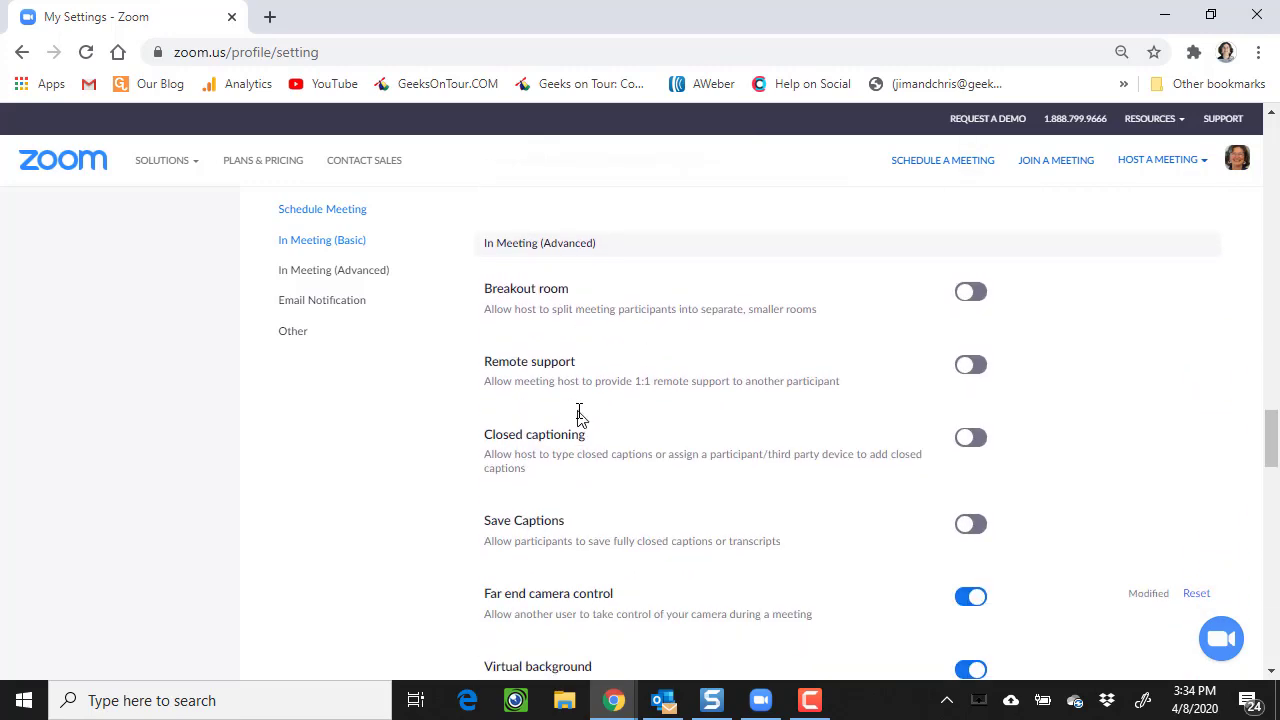
pyautogui.scroll(-8, 580, 418)
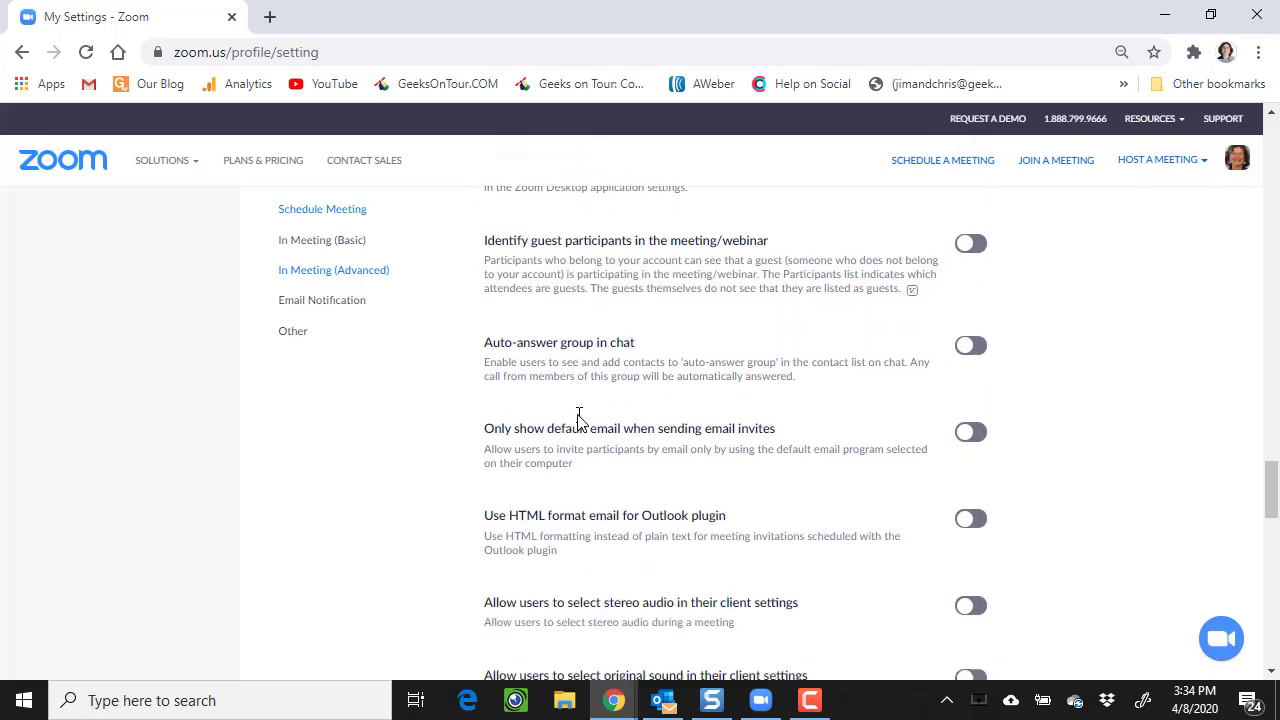
pyautogui.scroll(-2, 578, 414)
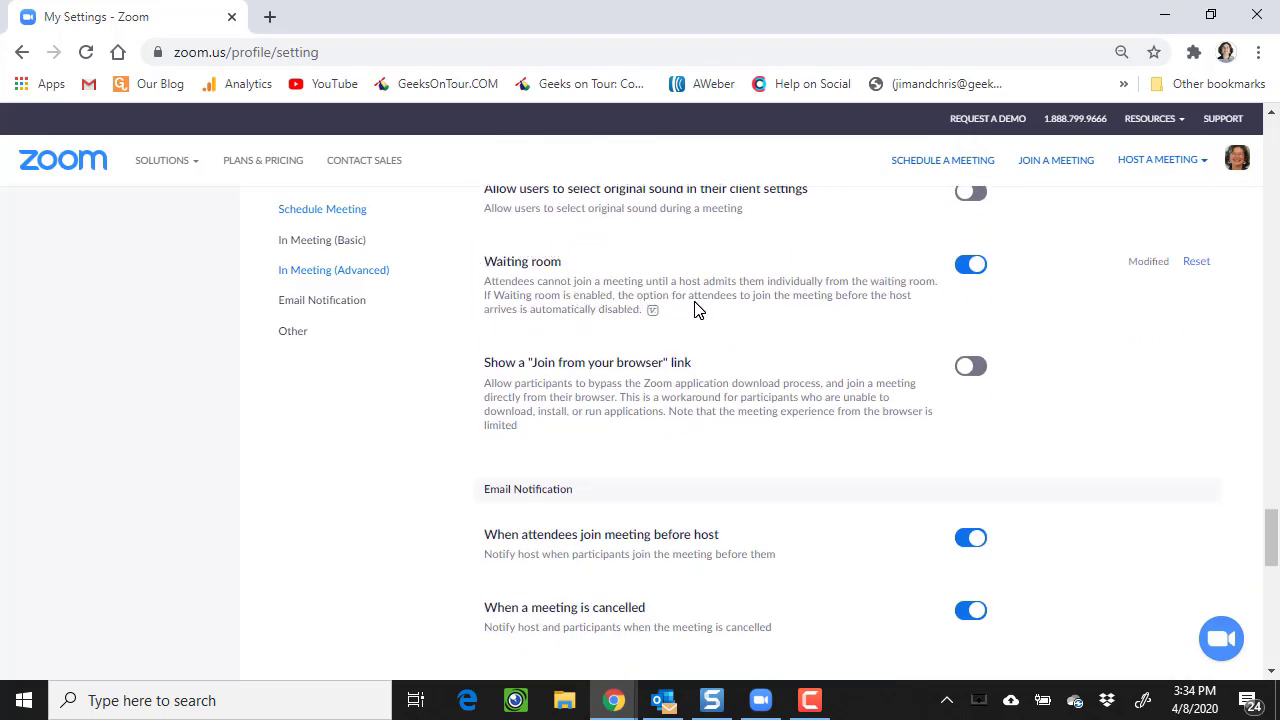
pyautogui.moveTo(849, 314); pyautogui.dragTo(900, 297)
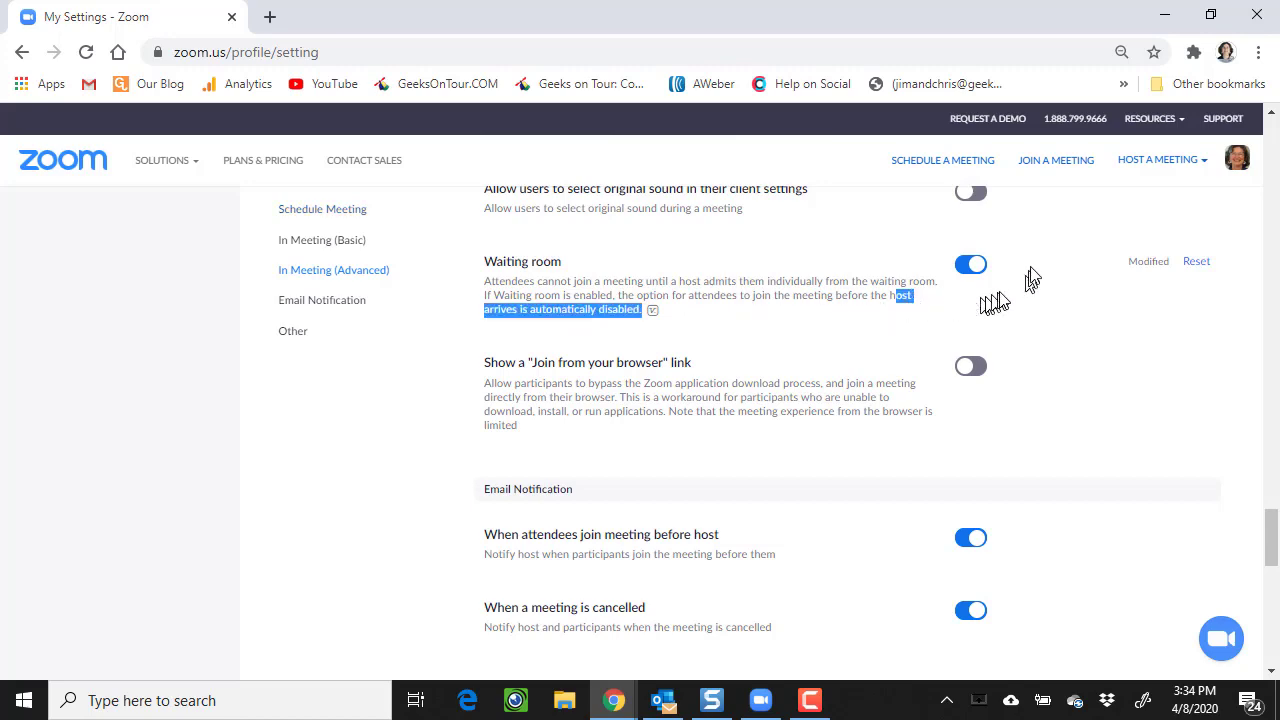
pyautogui.click(925, 281)
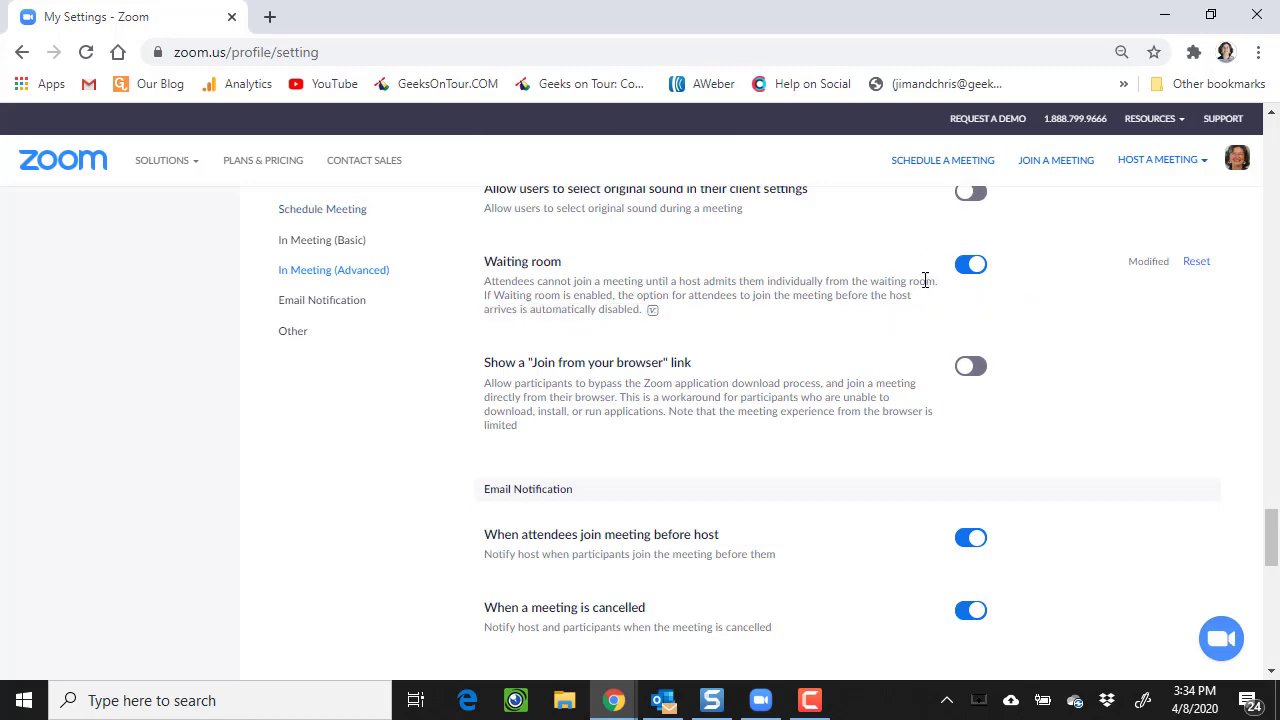
pyautogui.scroll(15, 500, 397)
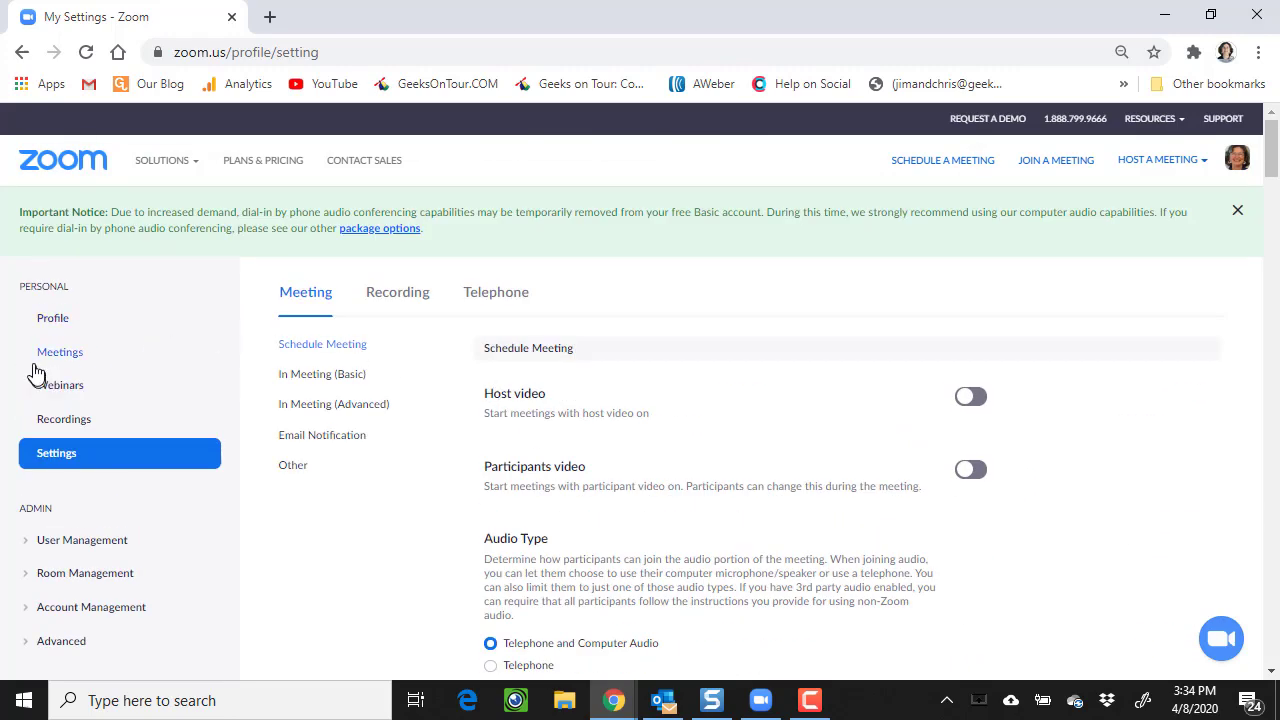
# - Start a new meeting and replace the default topic 'My Meeting' with 'Book Club'
pyautogui.click(55, 355)
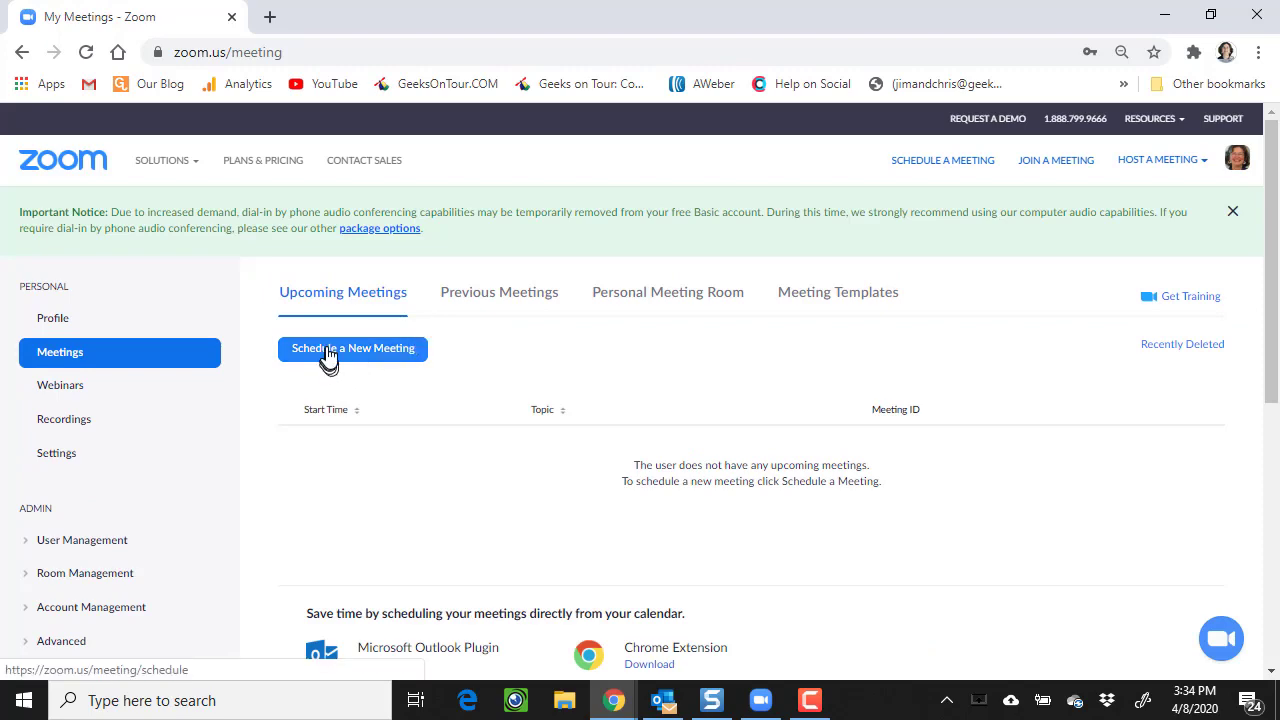
pyautogui.click(328, 355)
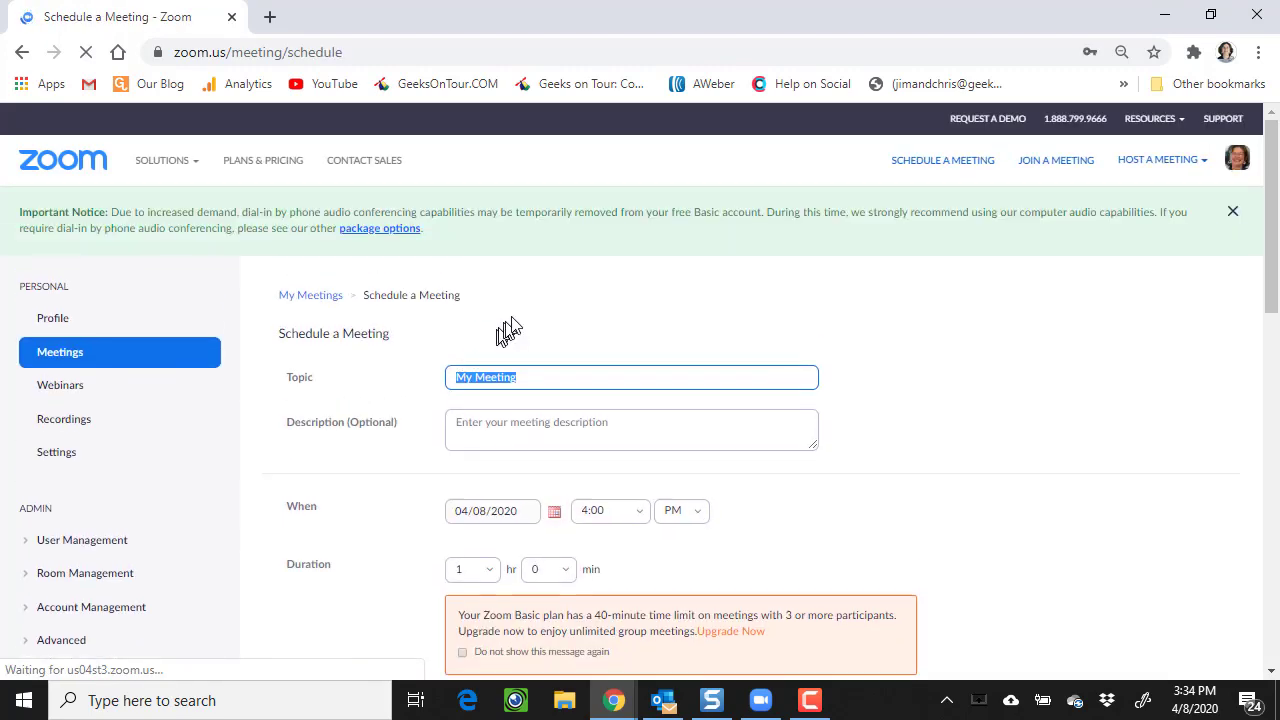
pyautogui.scroll(-4, 530, 360)
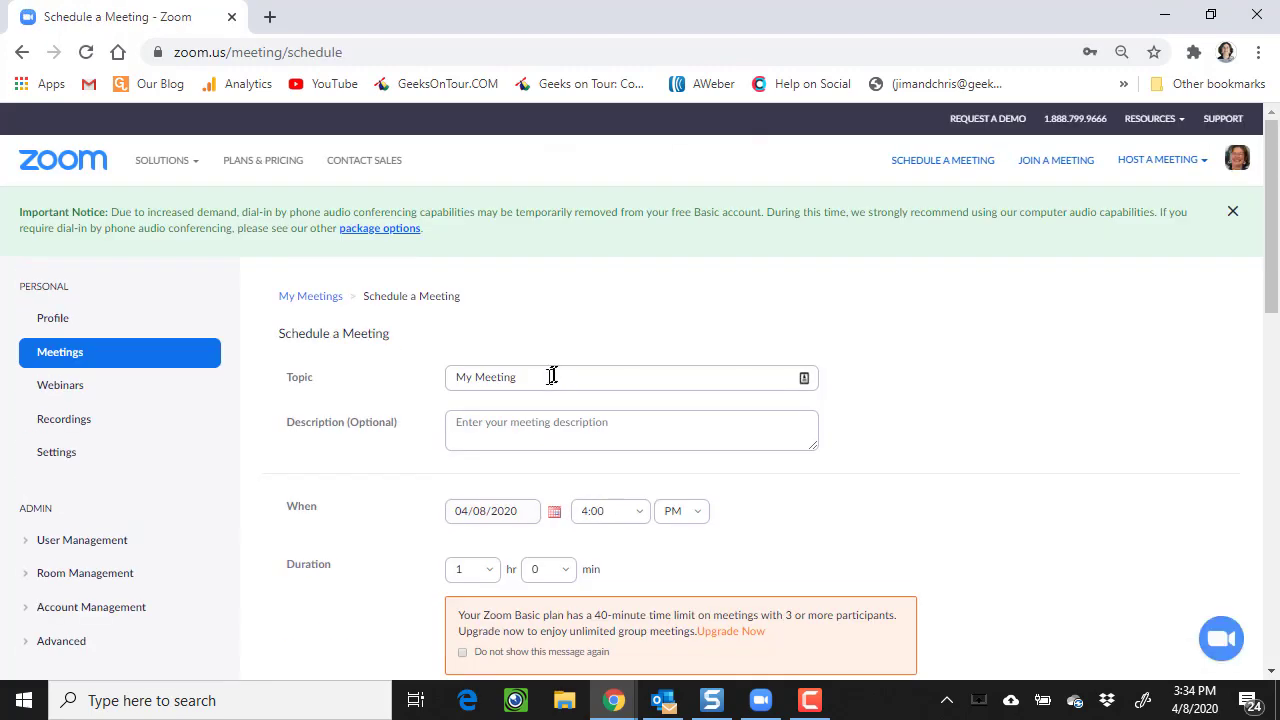
pyautogui.click(547, 377)
pyautogui.moveTo(547, 377); pyautogui.dragTo(398, 373)
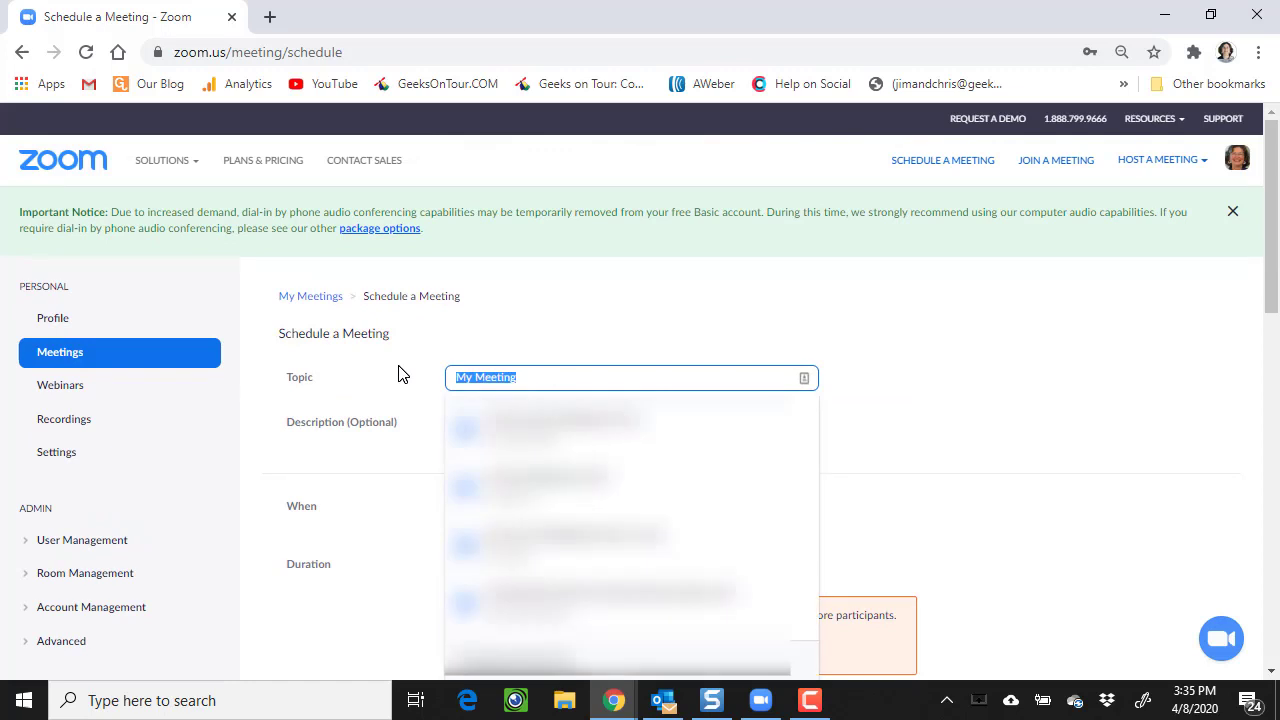
pyautogui.write('Book Clu')
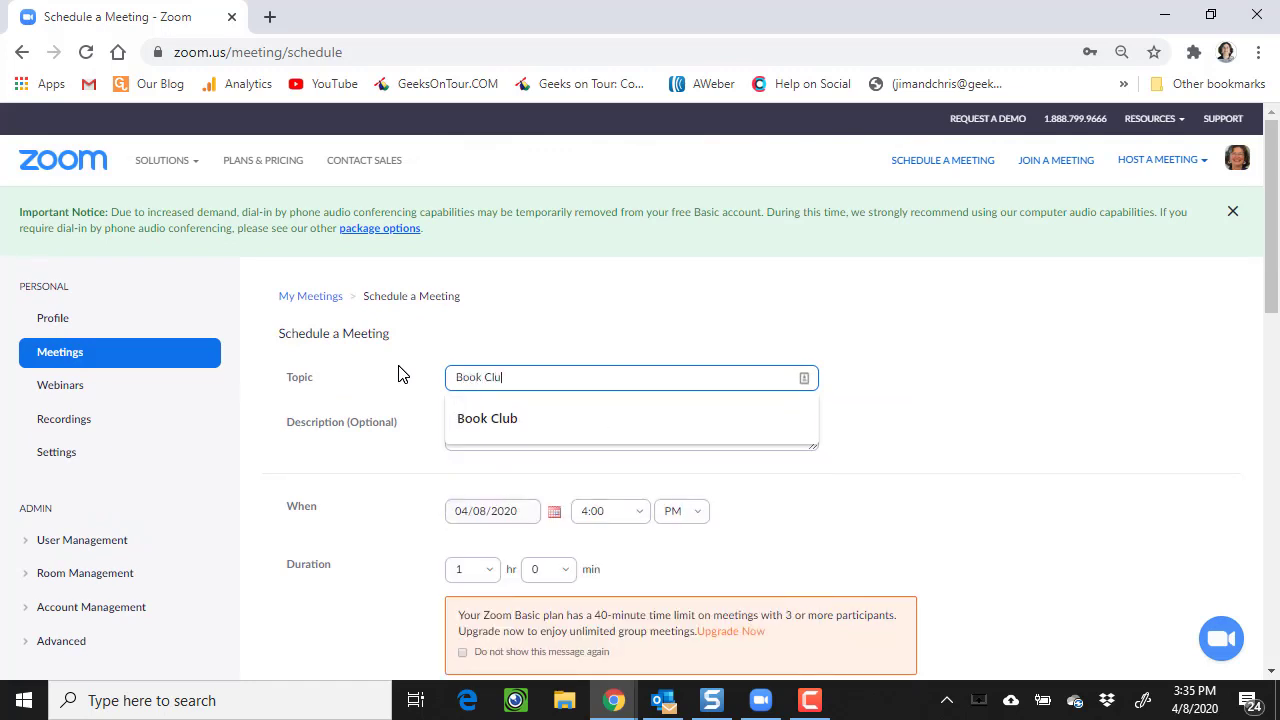
pyautogui.write('b')
# - Give the meeting the description 'FRiends talking about a book'
pyautogui.click(483, 420)
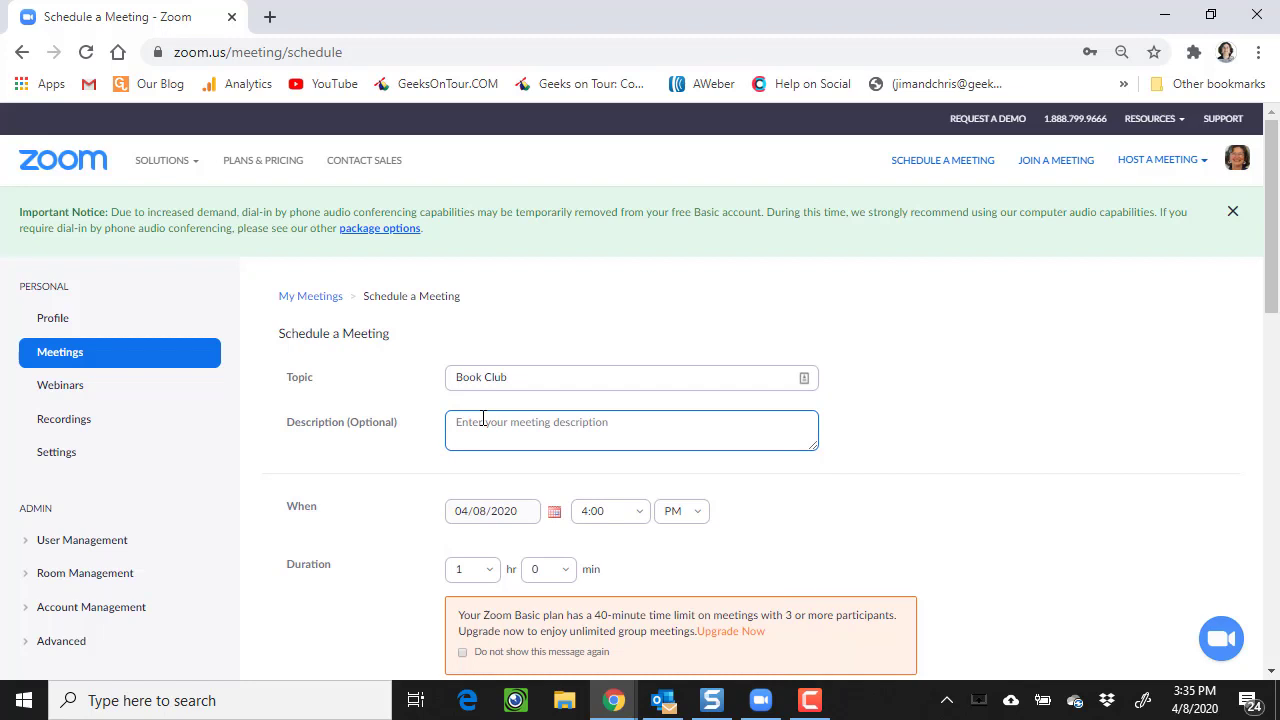
pyautogui.write('FRiends talking about a book')
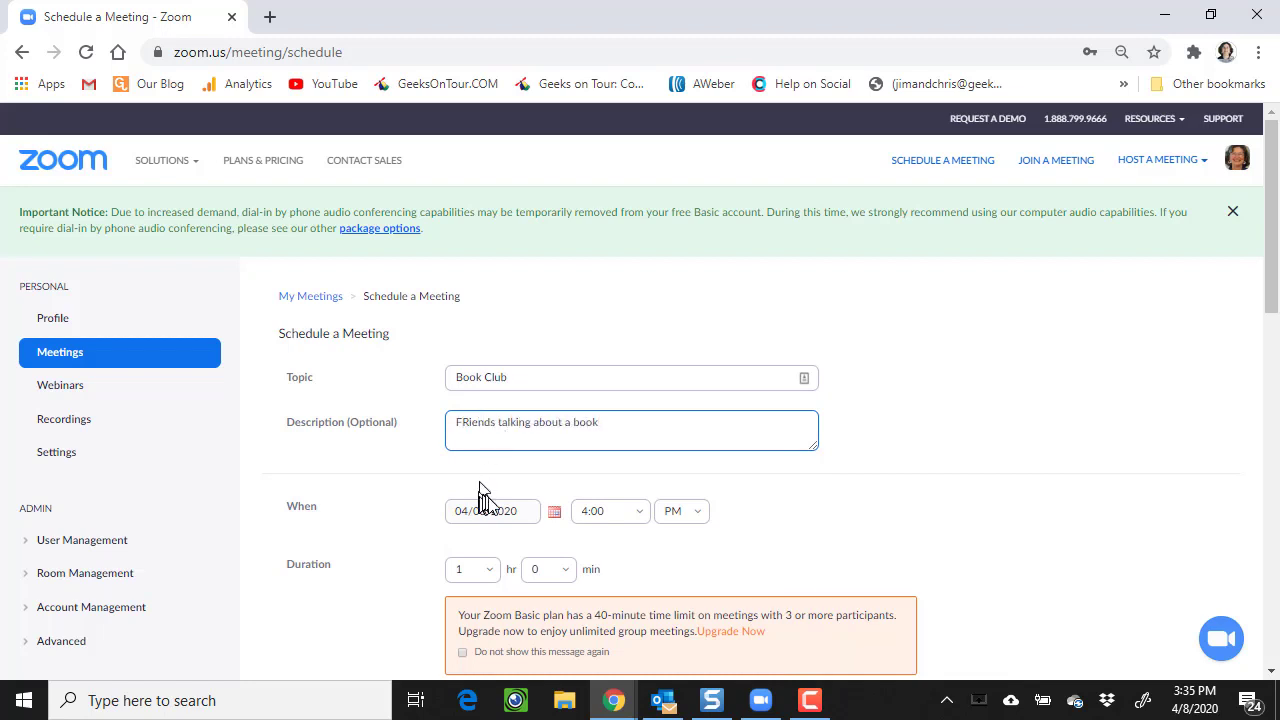
pyautogui.click(555, 513)
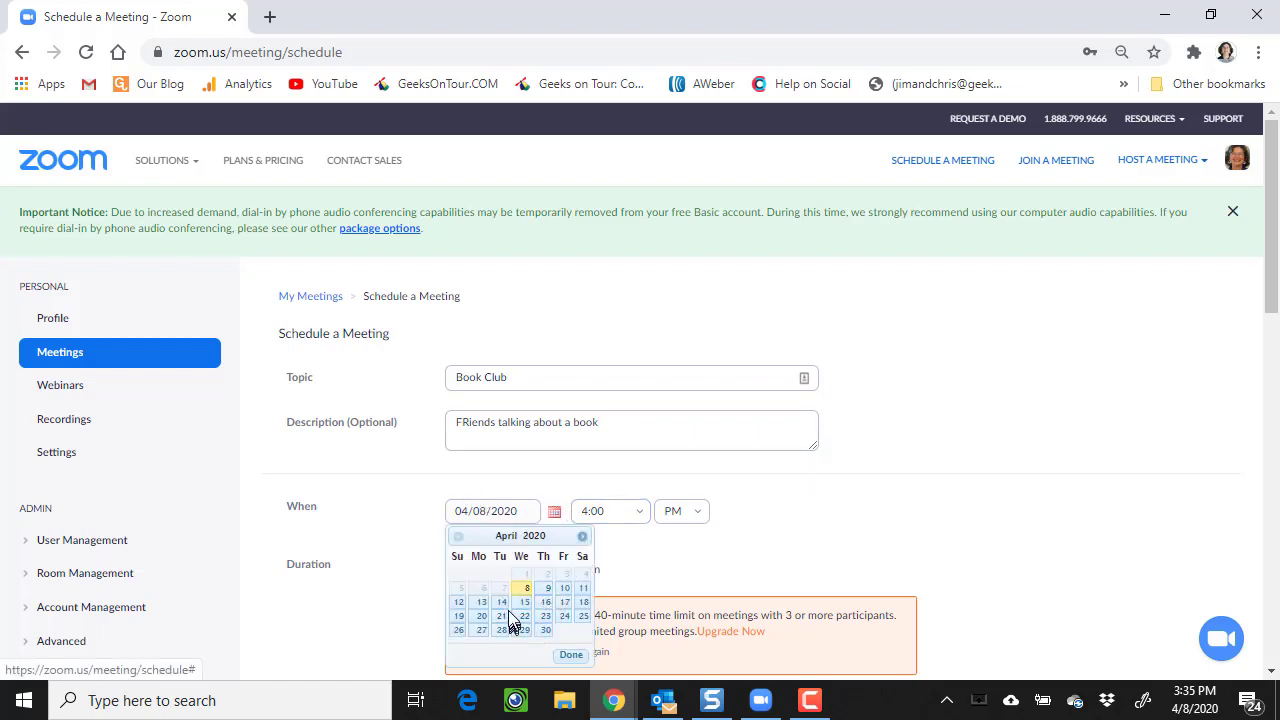
# - Schedule Book Club for April 14, 2020 at 2:00 PM
pyautogui.click(501, 602)
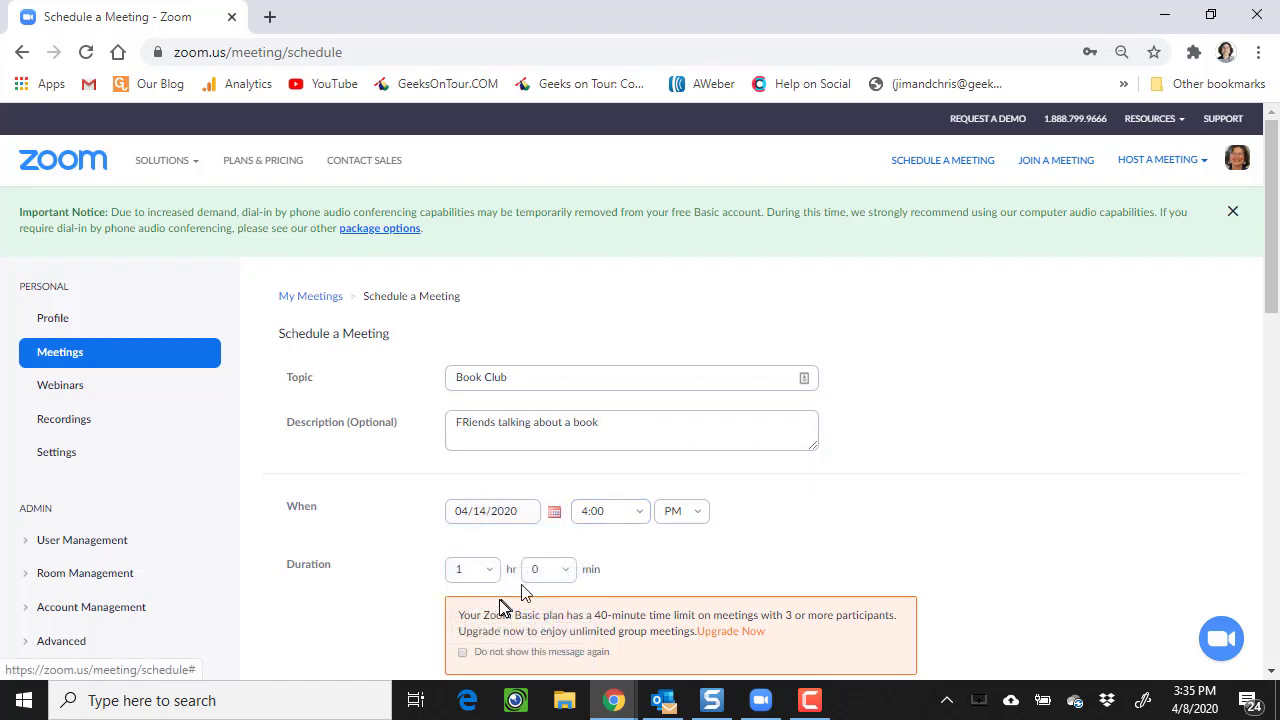
pyautogui.click(640, 513)
pyautogui.click(590, 410)
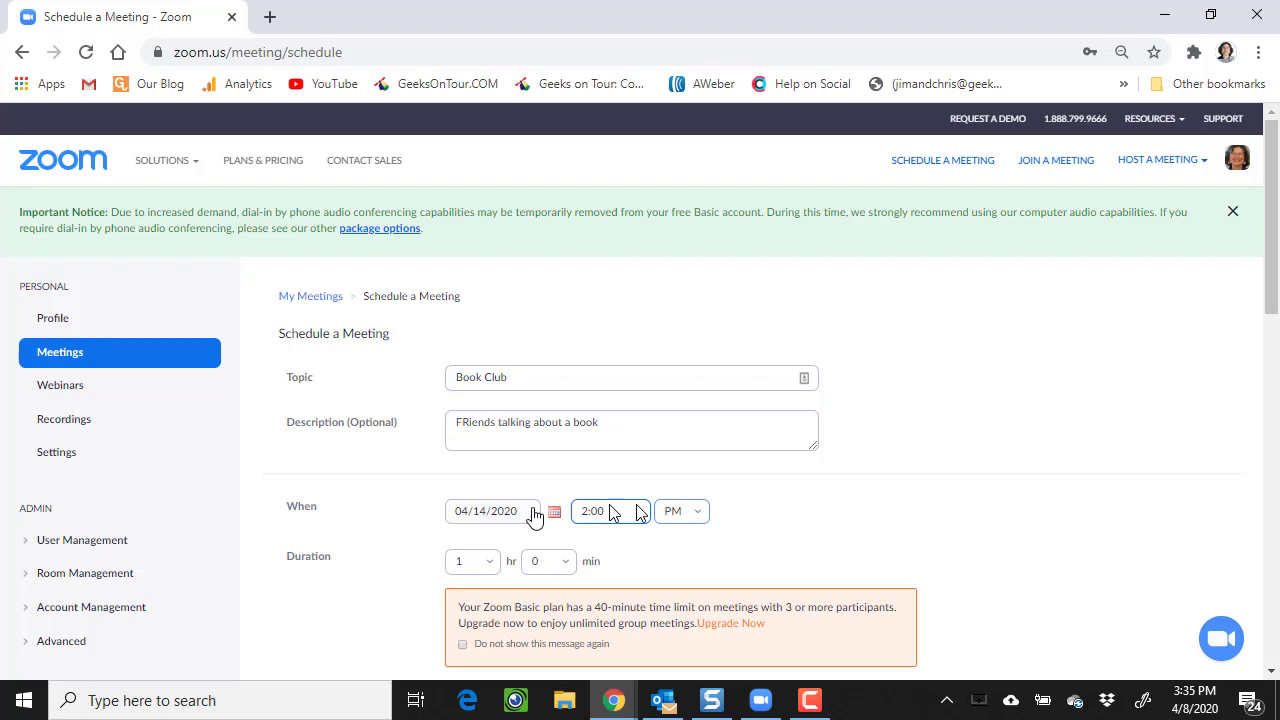
# - Make the meeting recurring with a Monthly recurrence
pyautogui.scroll(-3, 749, 520)
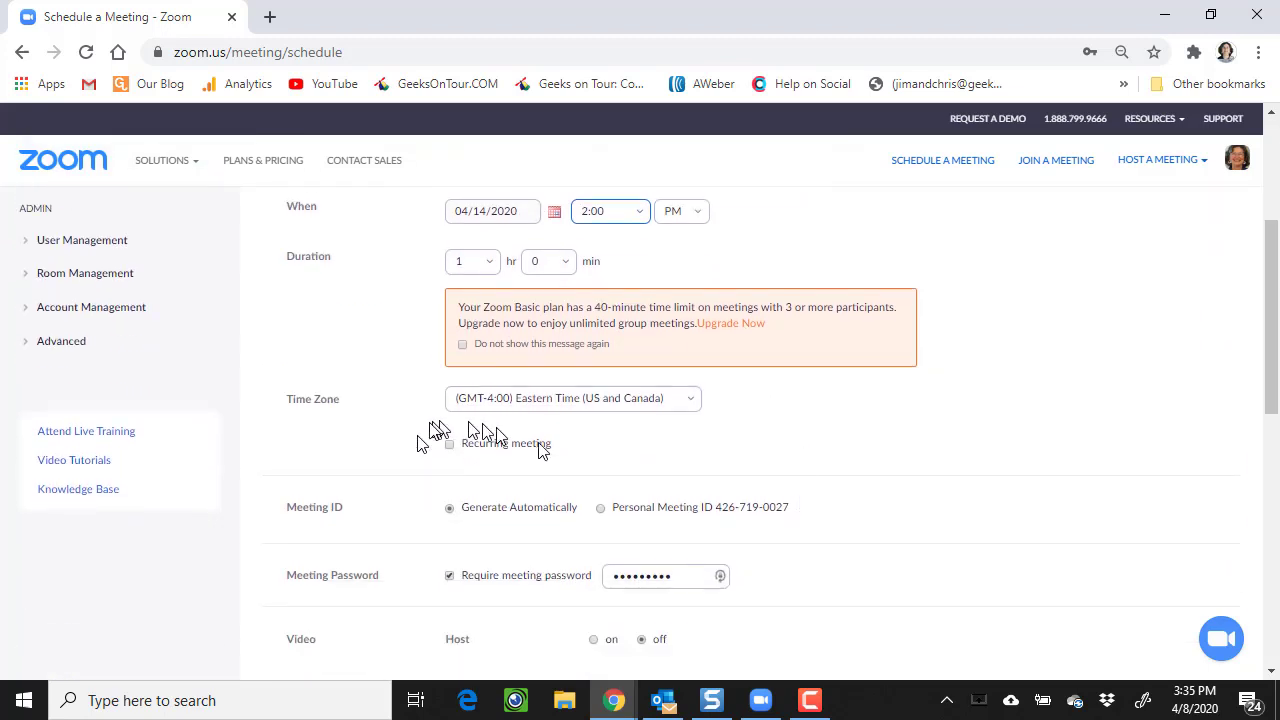
pyautogui.click(448, 446)
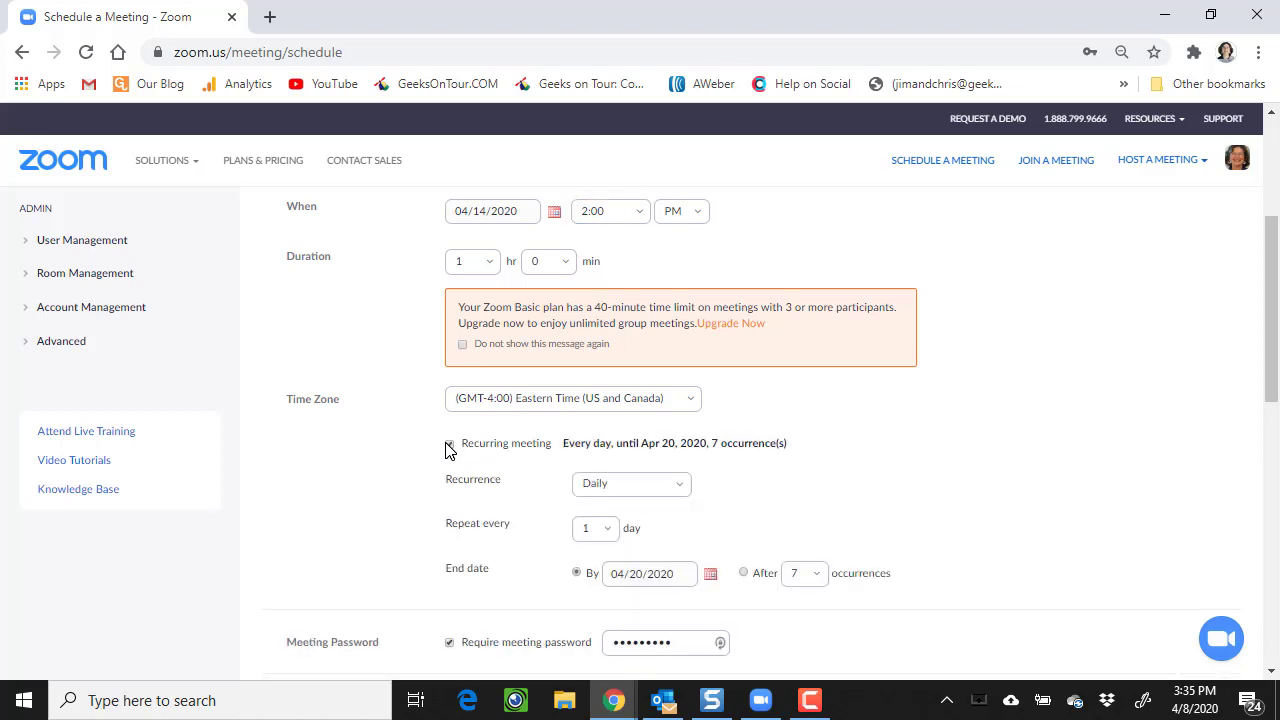
pyautogui.click(683, 490)
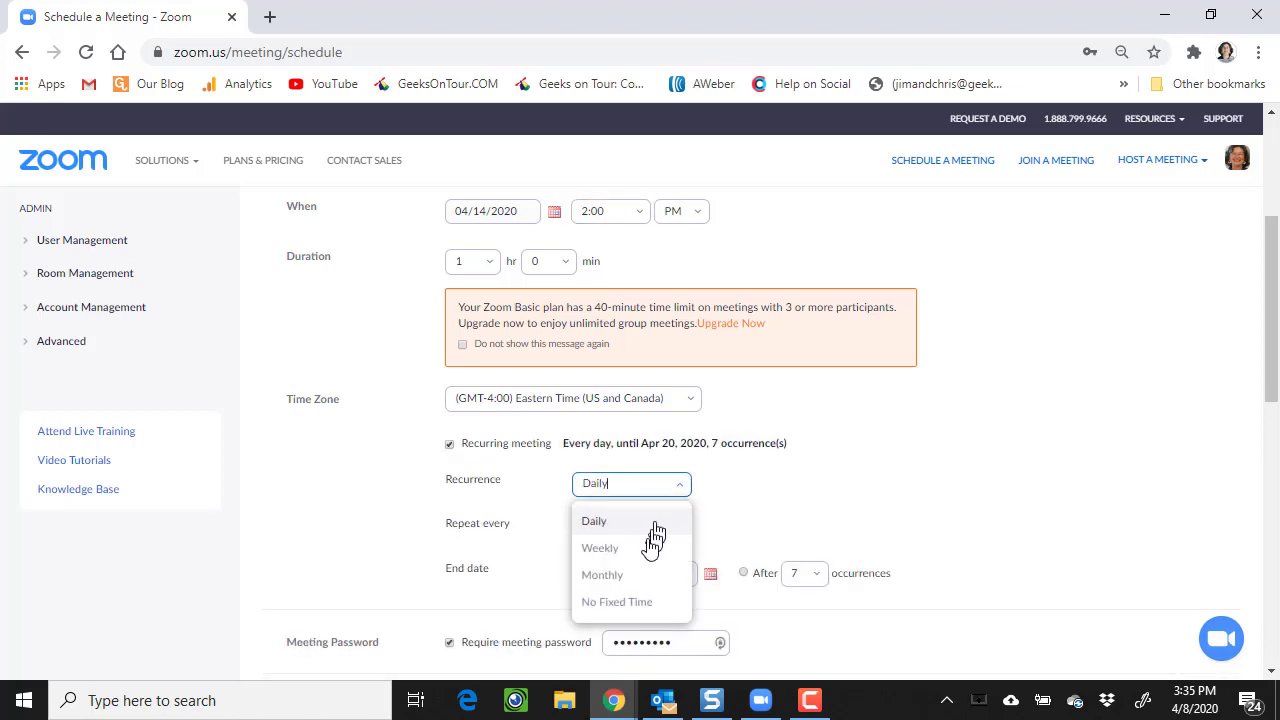
pyautogui.click(634, 571)
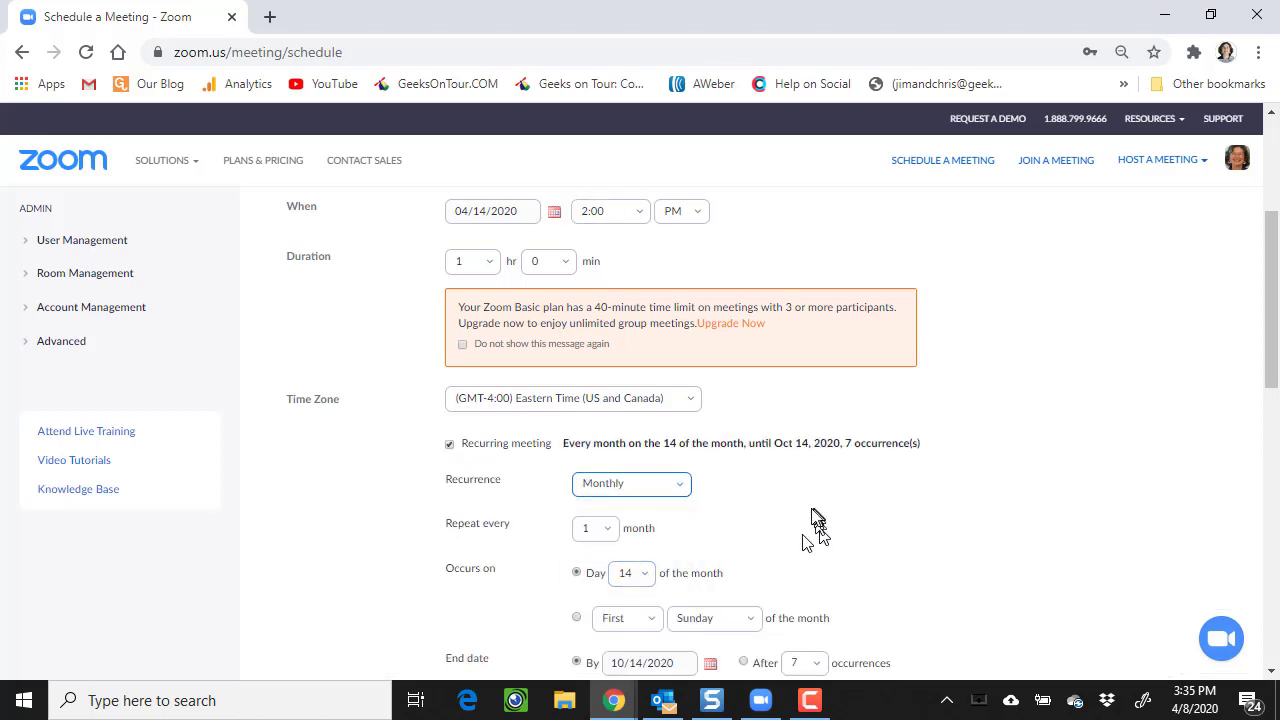
pyautogui.scroll(-1, 809, 525)
# - Have it occur on the second Tuesday of each month, ending after 4 occurrences
pyautogui.click(576, 519)
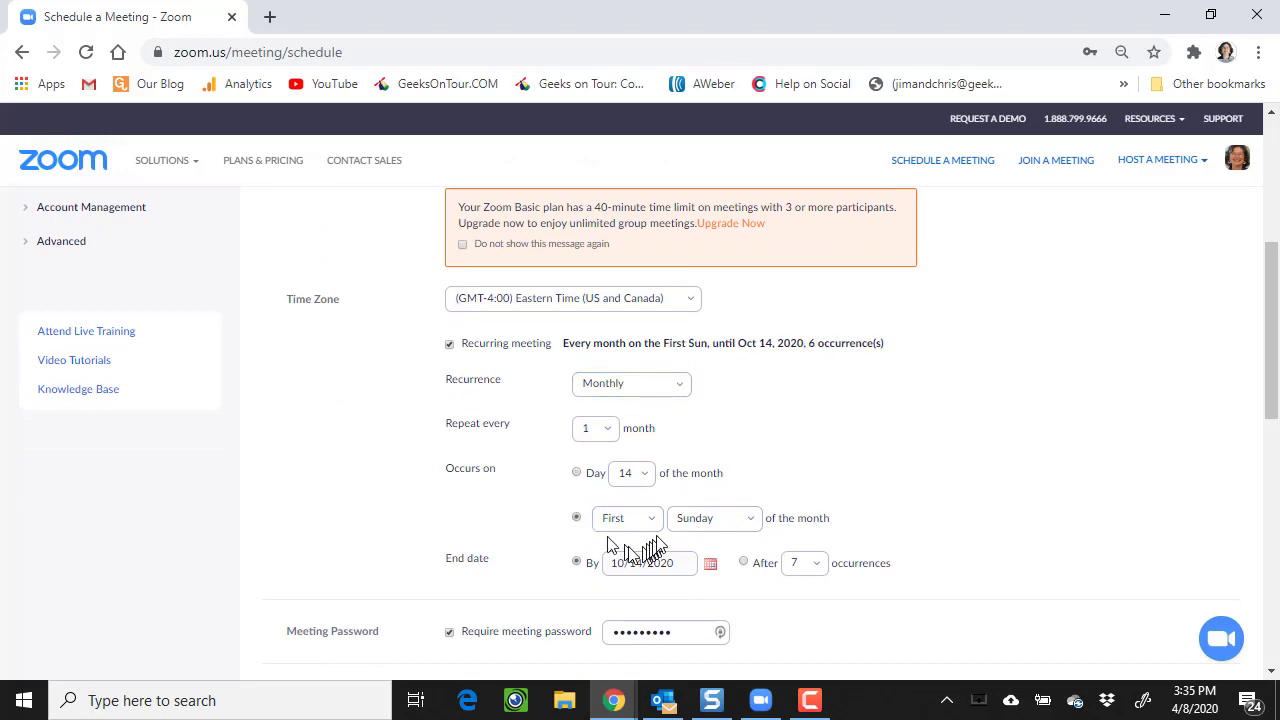
pyautogui.click(650, 520)
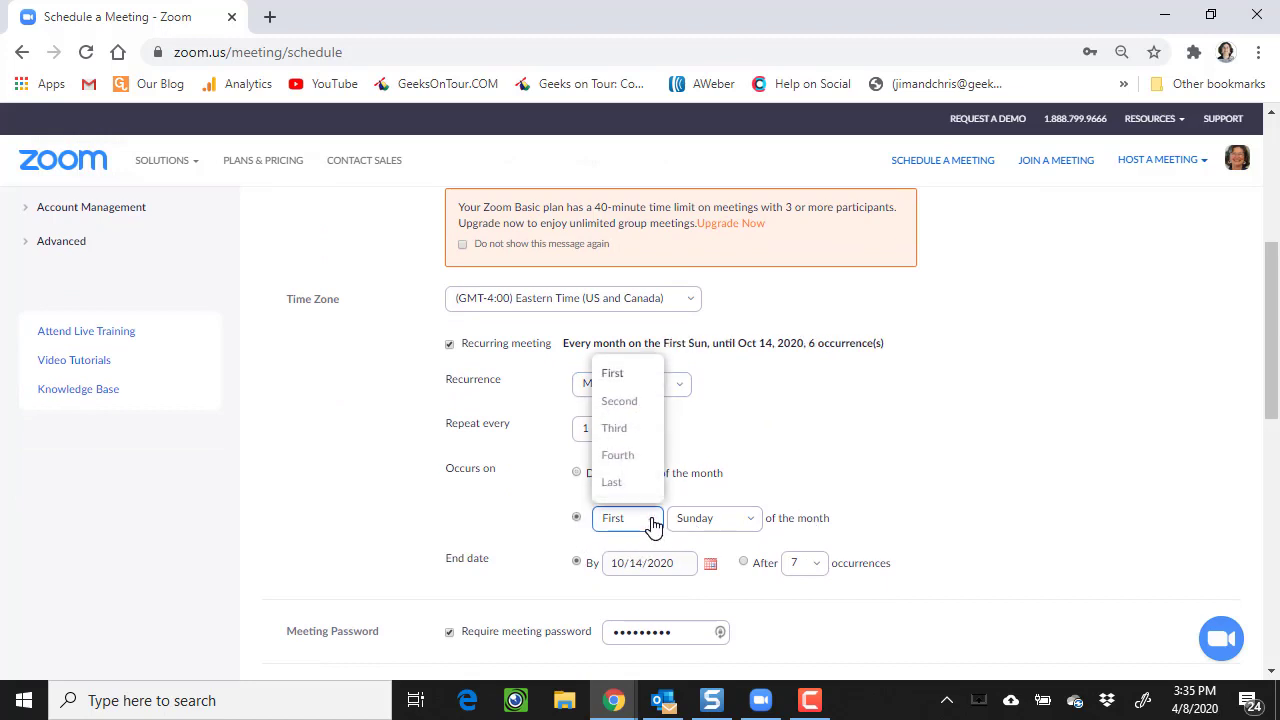
pyautogui.click(622, 403)
pyautogui.click(748, 522)
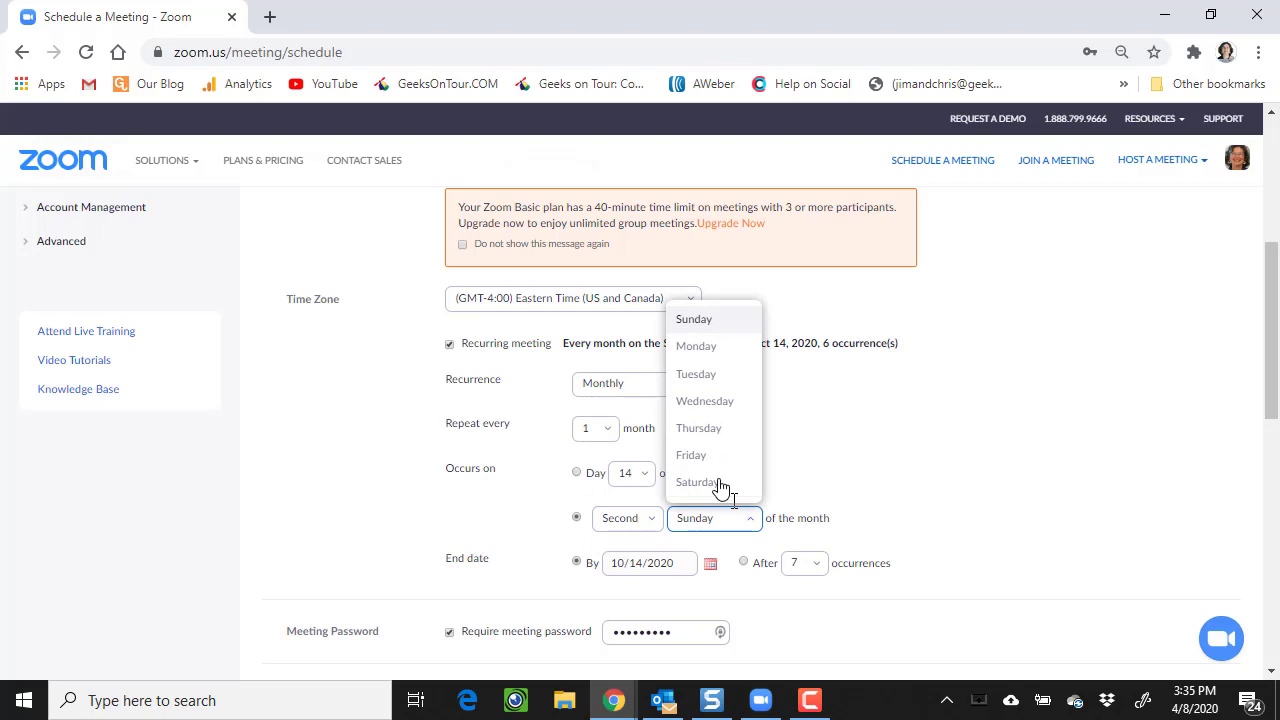
pyautogui.click(697, 378)
pyautogui.scroll(-2, 890, 478)
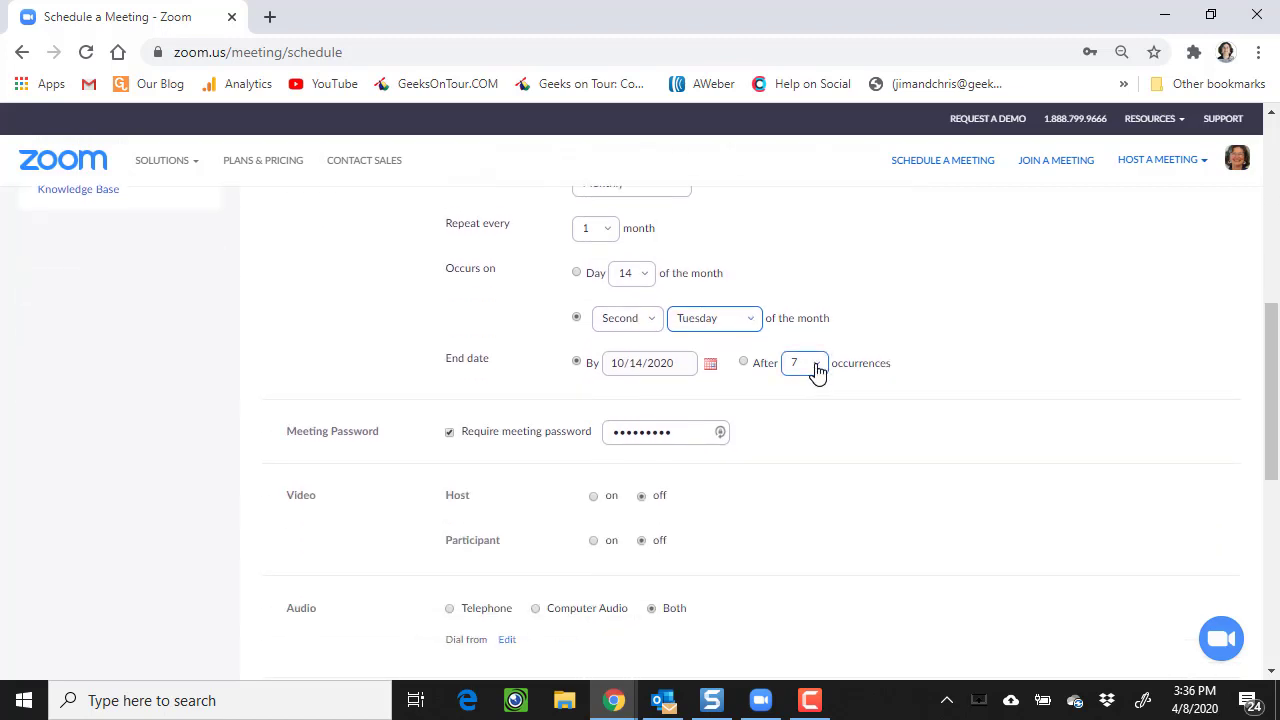
pyautogui.click(817, 366)
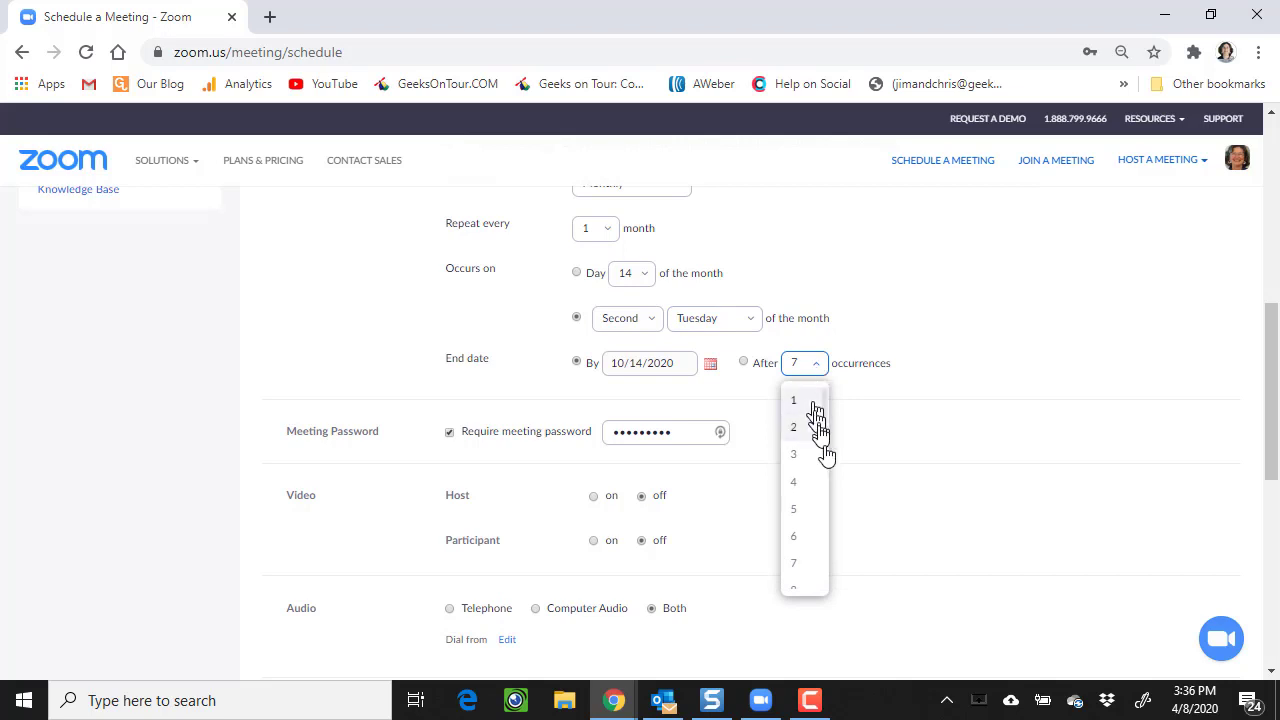
pyautogui.click(804, 484)
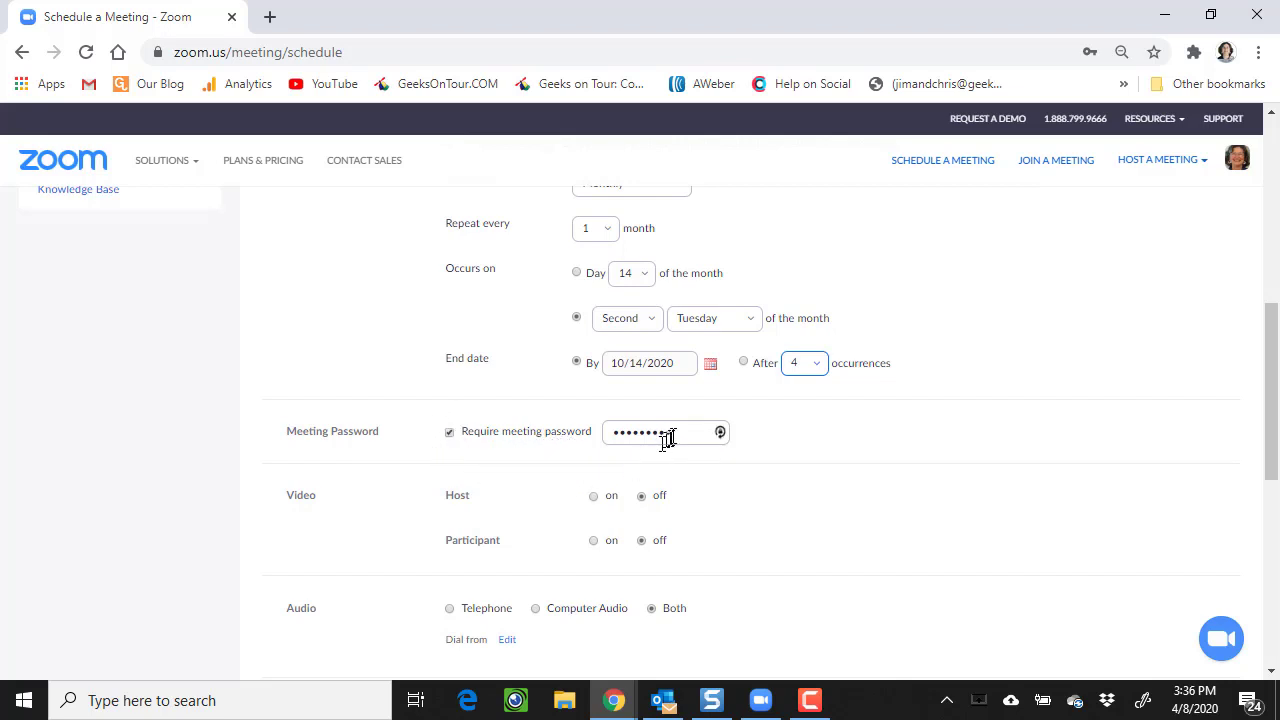
# - Keep the password required and replace the existing meeting password with a new one
pyautogui.click(449, 432)
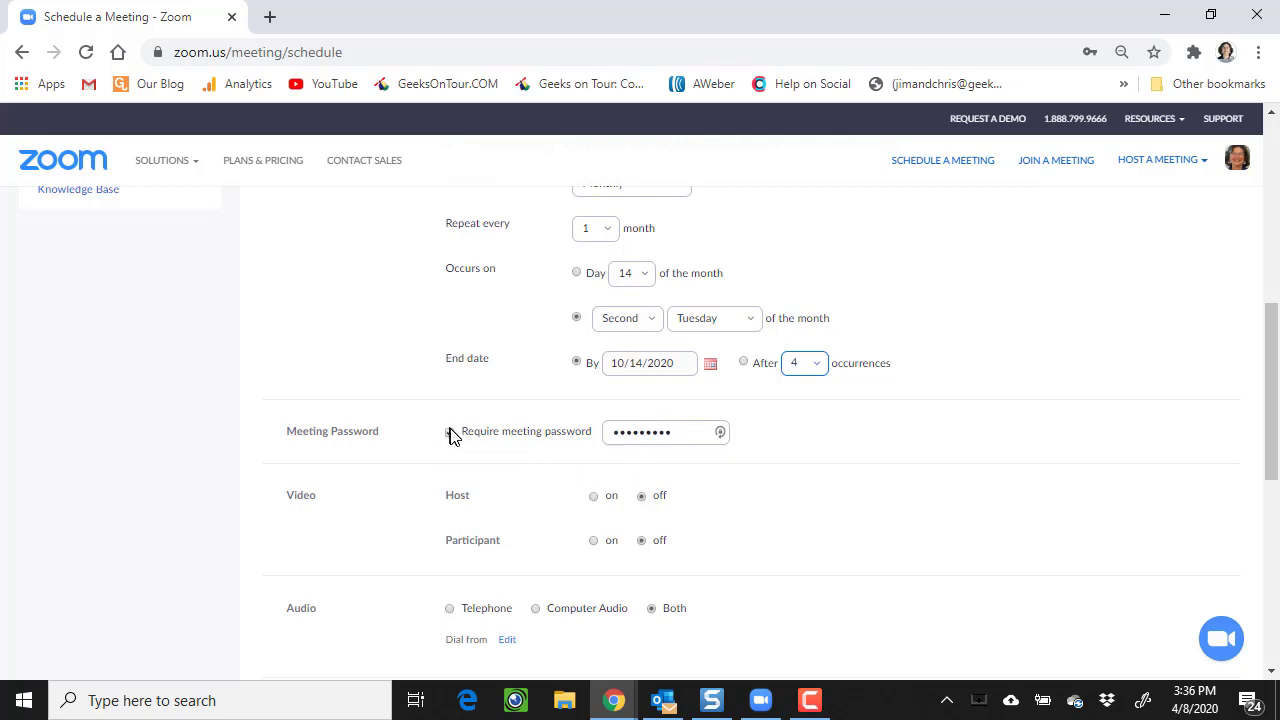
pyautogui.click(683, 434)
pyautogui.click(575, 431)
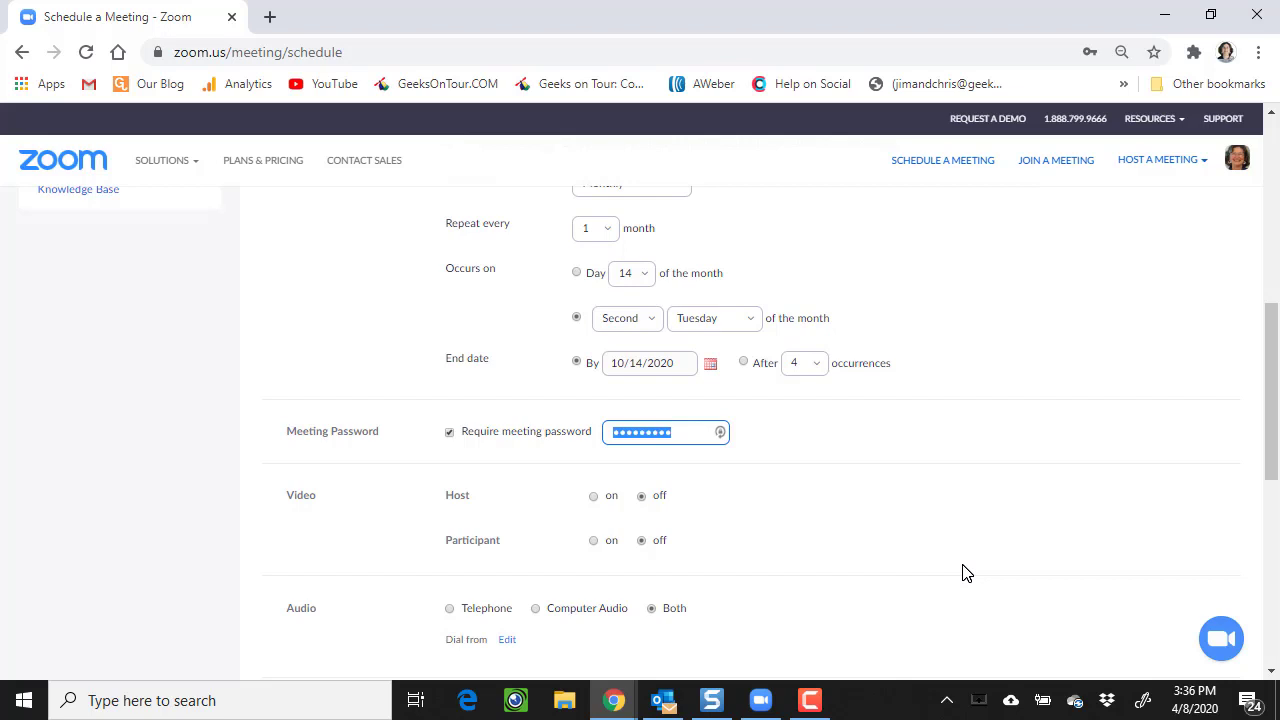
pyautogui.write('12')
pyautogui.scroll(-1, 781, 489)
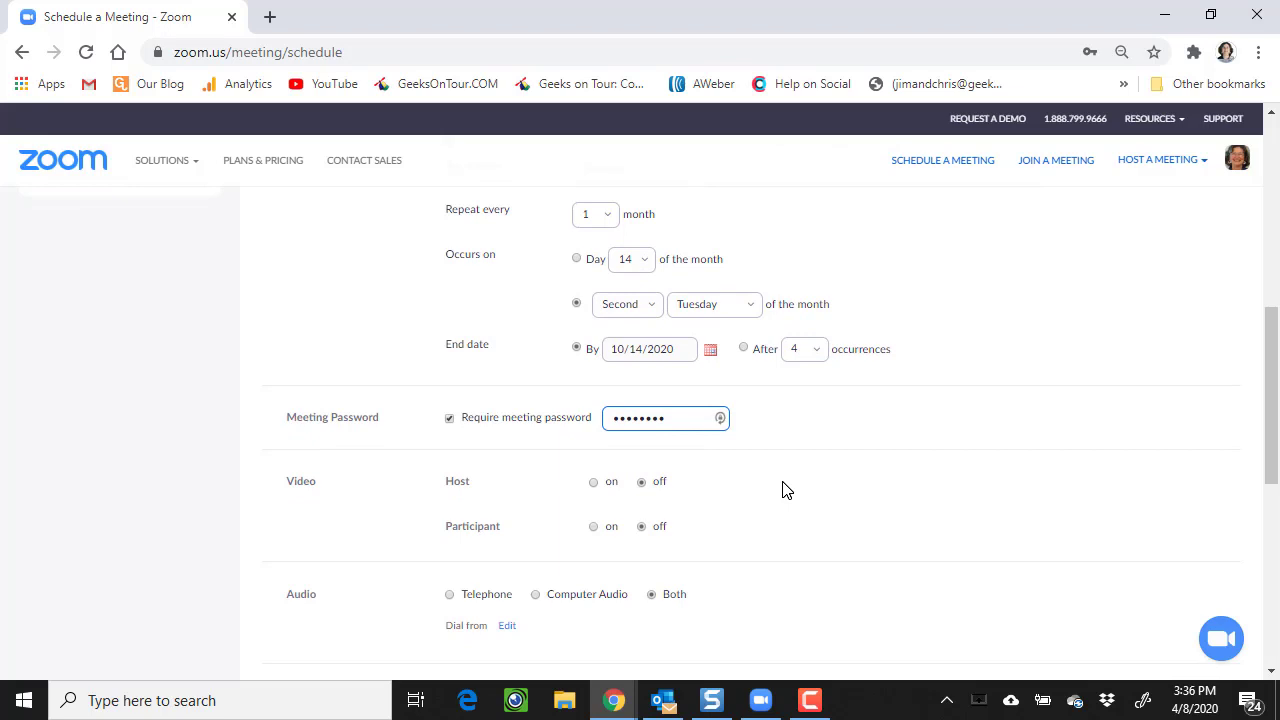
# - Enable join before host, disable the waiting room, and save the Book Club meeting
pyautogui.scroll(-3, 783, 476)
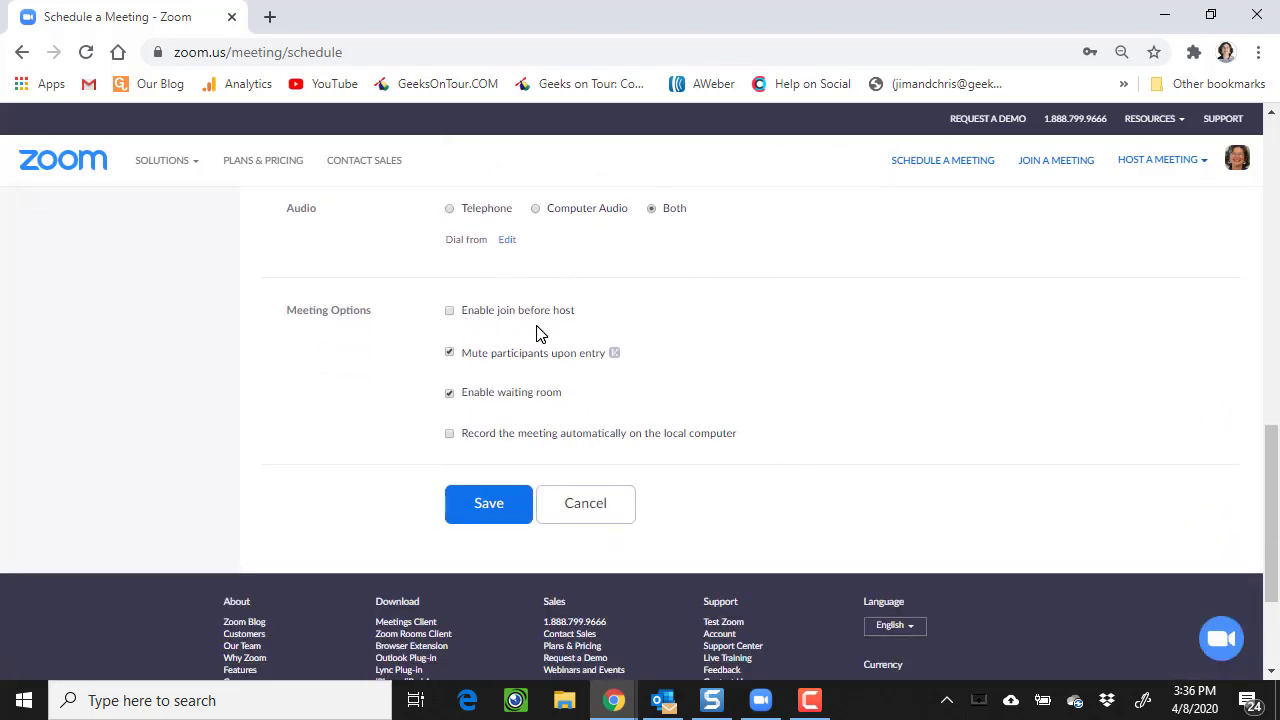
pyautogui.click(449, 311)
pyautogui.click(449, 394)
pyautogui.click(489, 505)
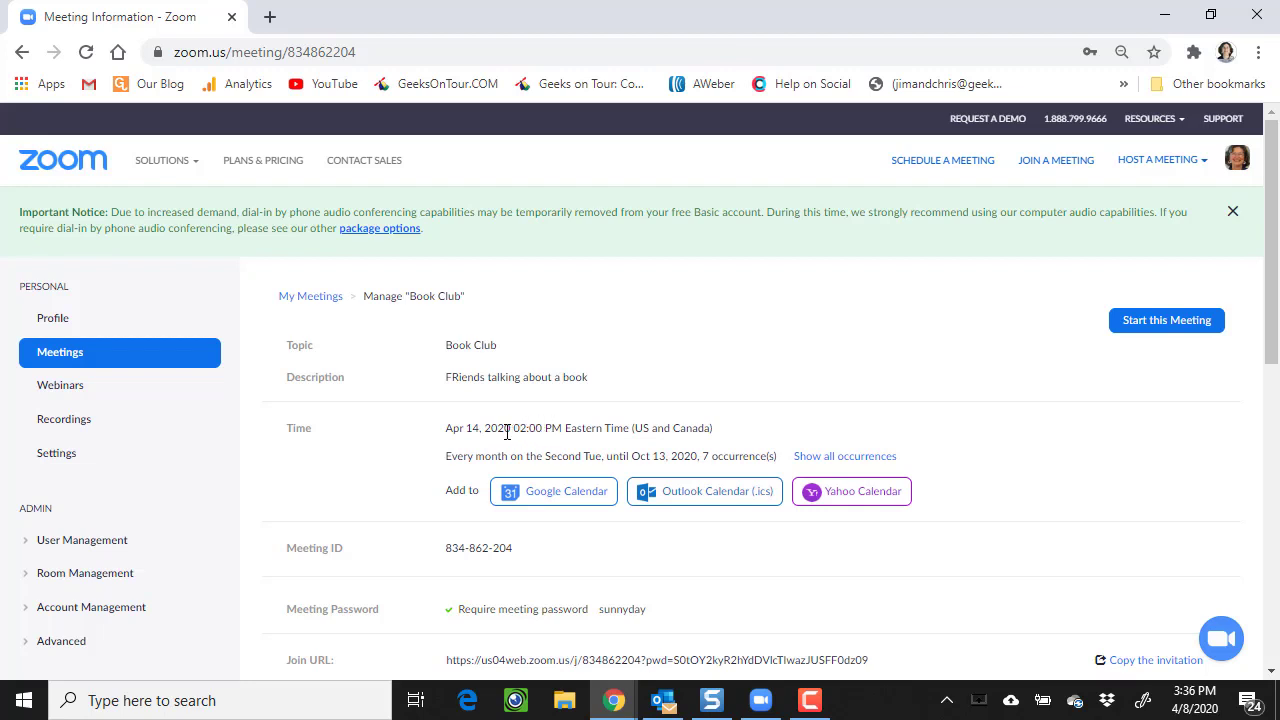
# - Select the full Book Club Join URL on the details page and copy it
pyautogui.scroll(-1, 857, 528)
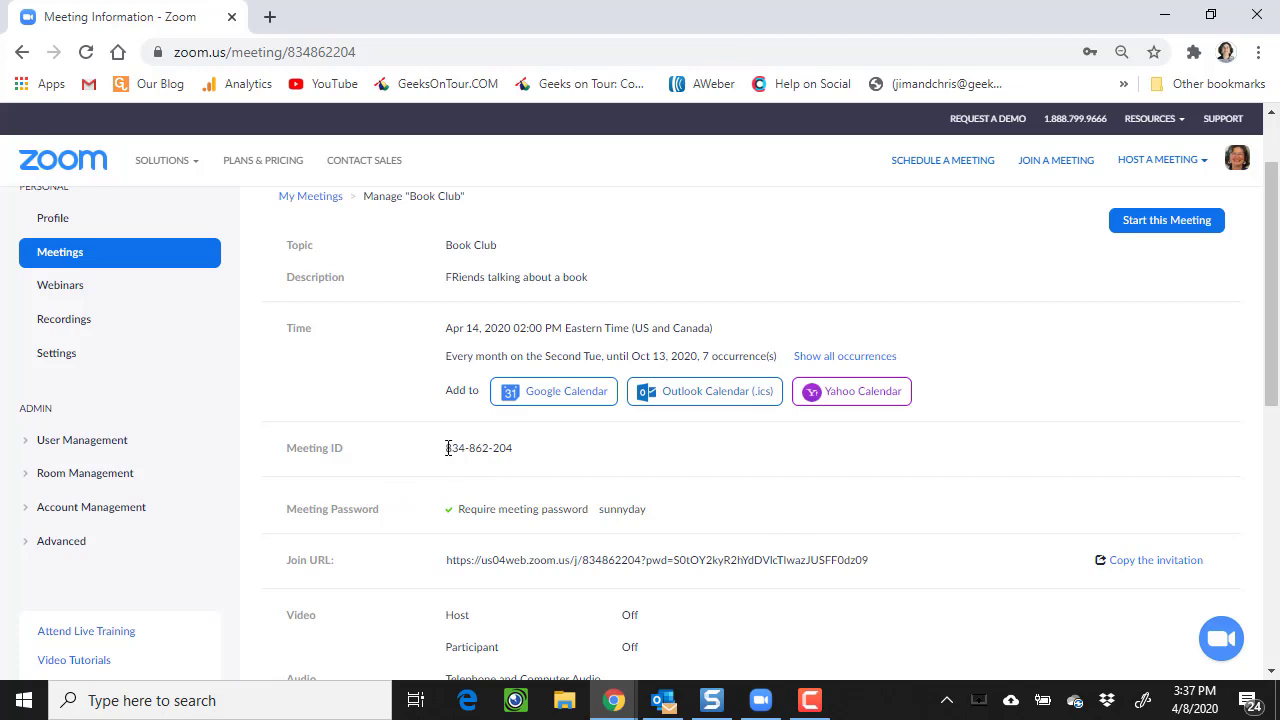
pyautogui.moveTo(447, 448); pyautogui.dragTo(523, 463)
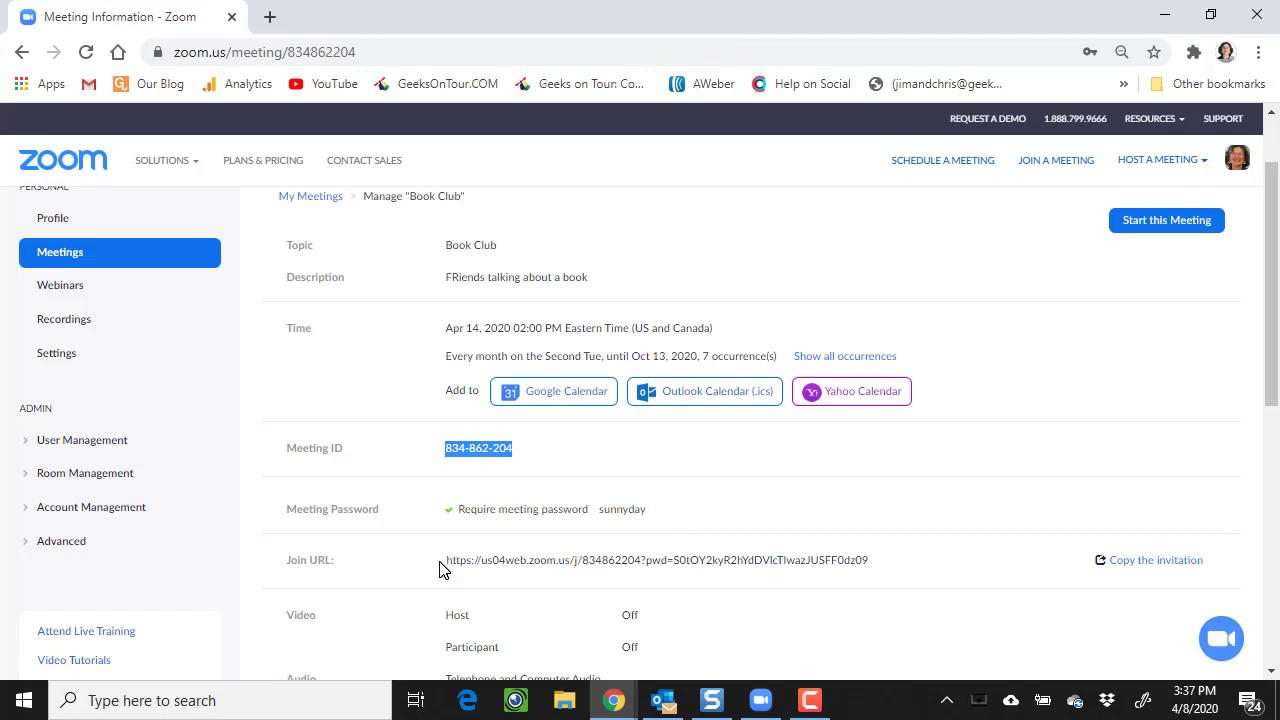
pyautogui.moveTo(446, 561); pyautogui.dragTo(869, 558)
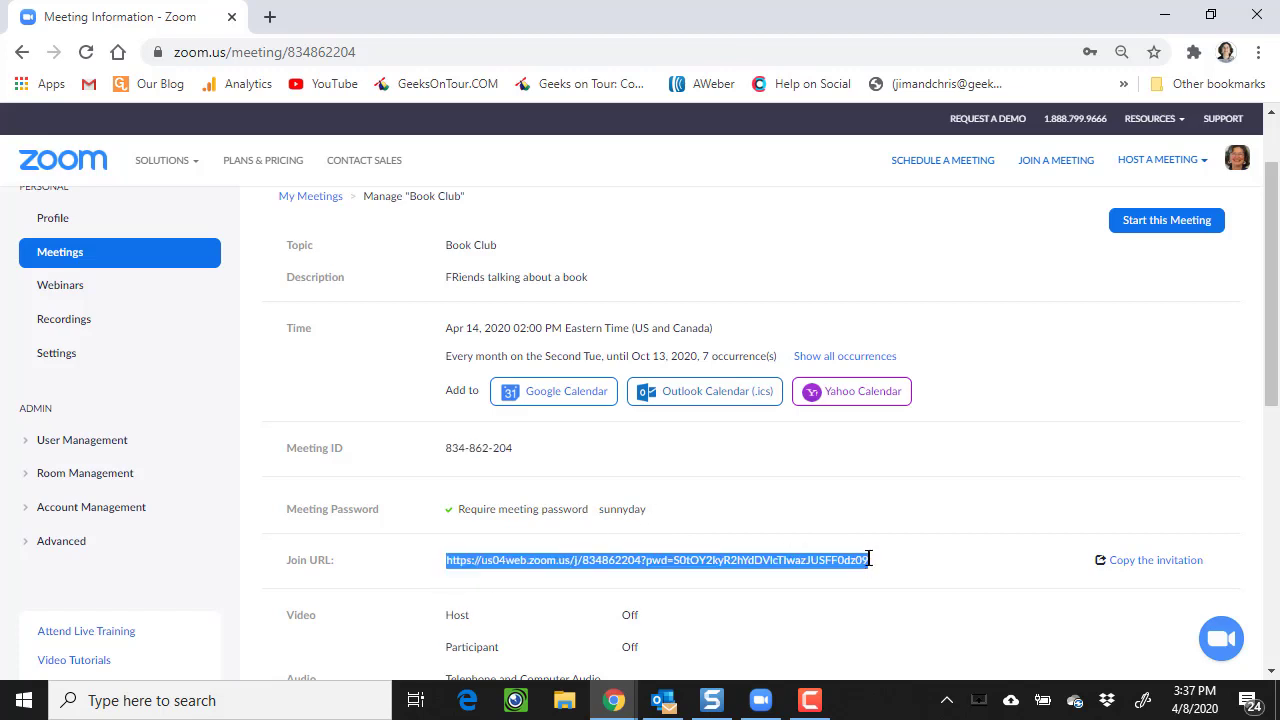
pyautogui.rightClick(690, 561)
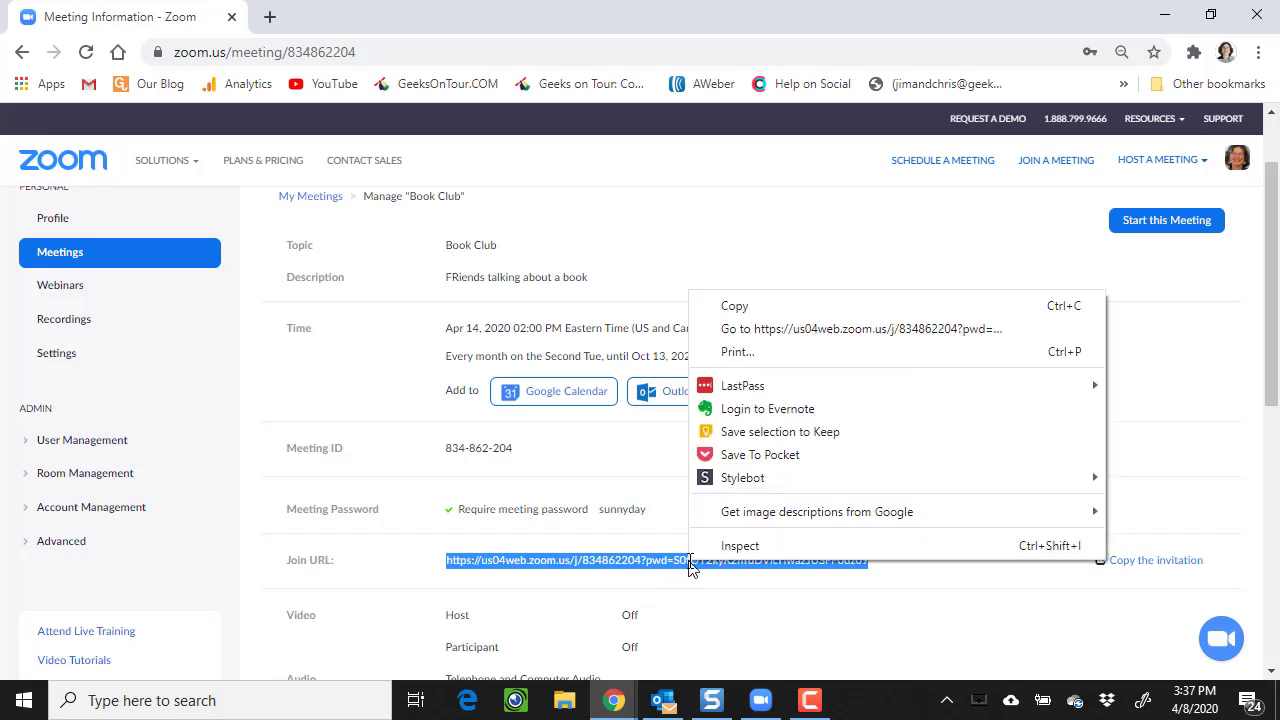
pyautogui.click(724, 313)
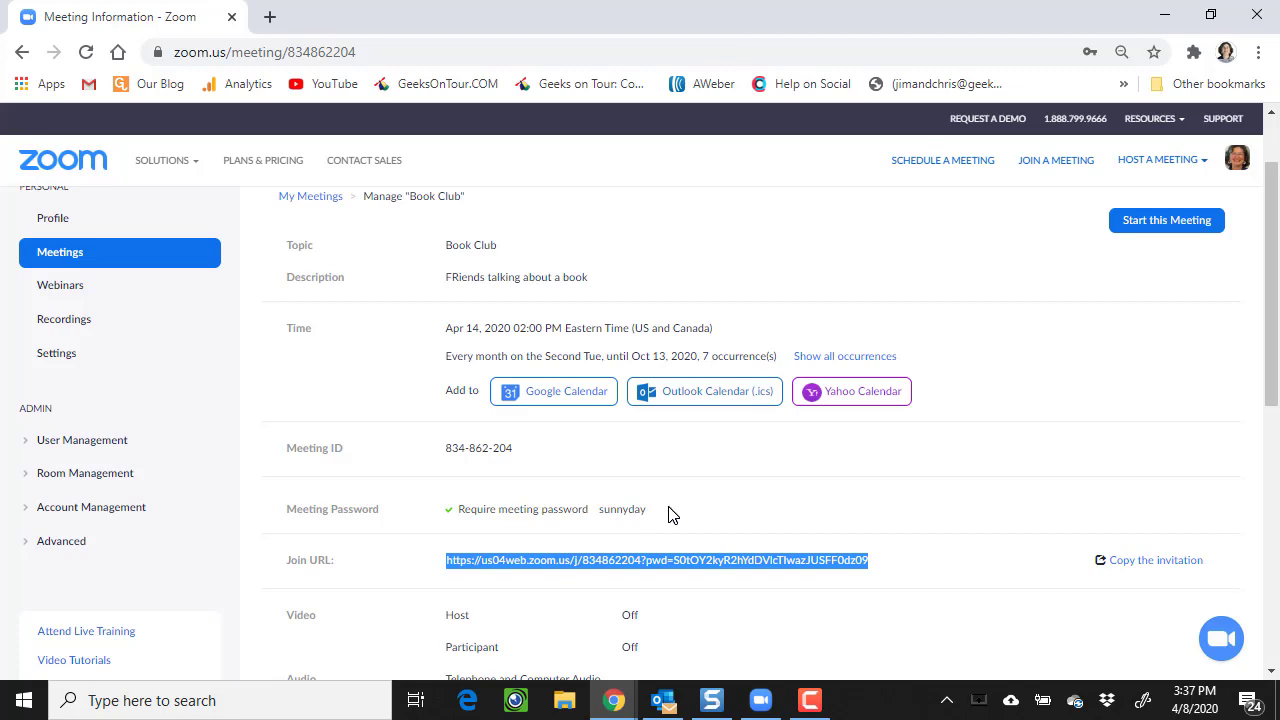
# - Review the seven 2:00 PM Book Club entries, Apr 14 to Oct 13, in My Meetings
pyautogui.click(44, 256)
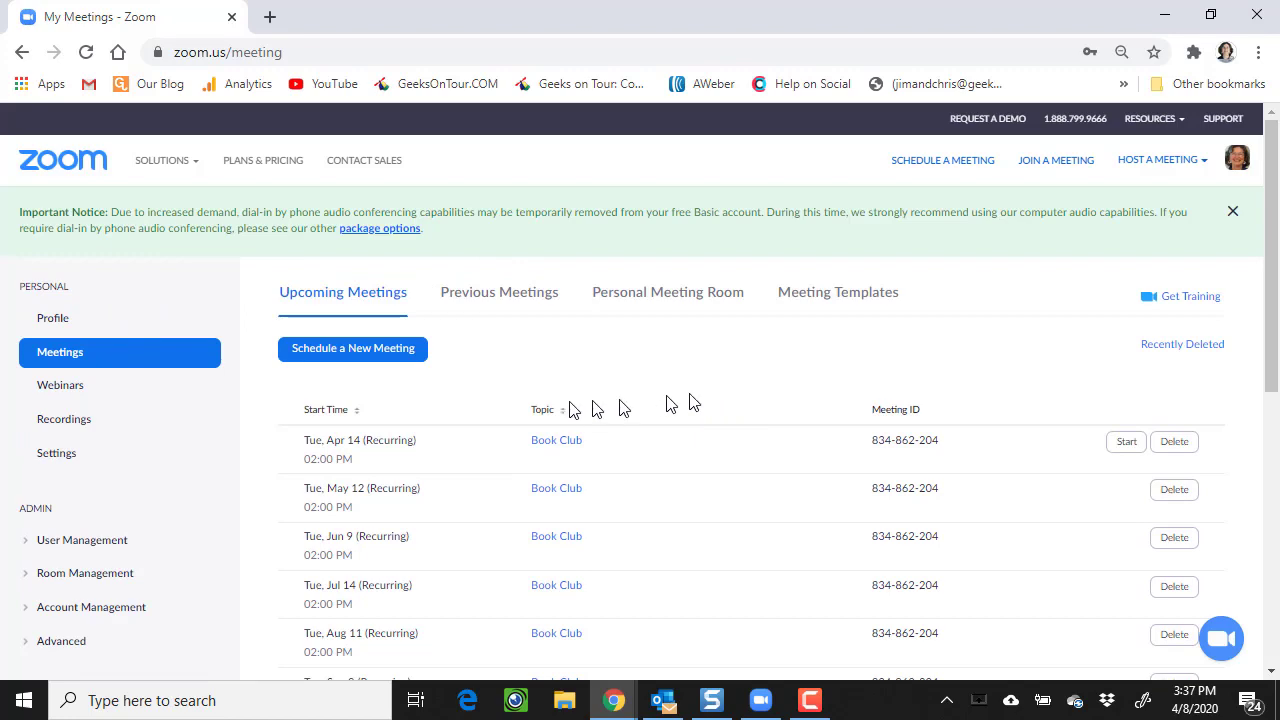
pyautogui.scroll(-2, 663, 443)
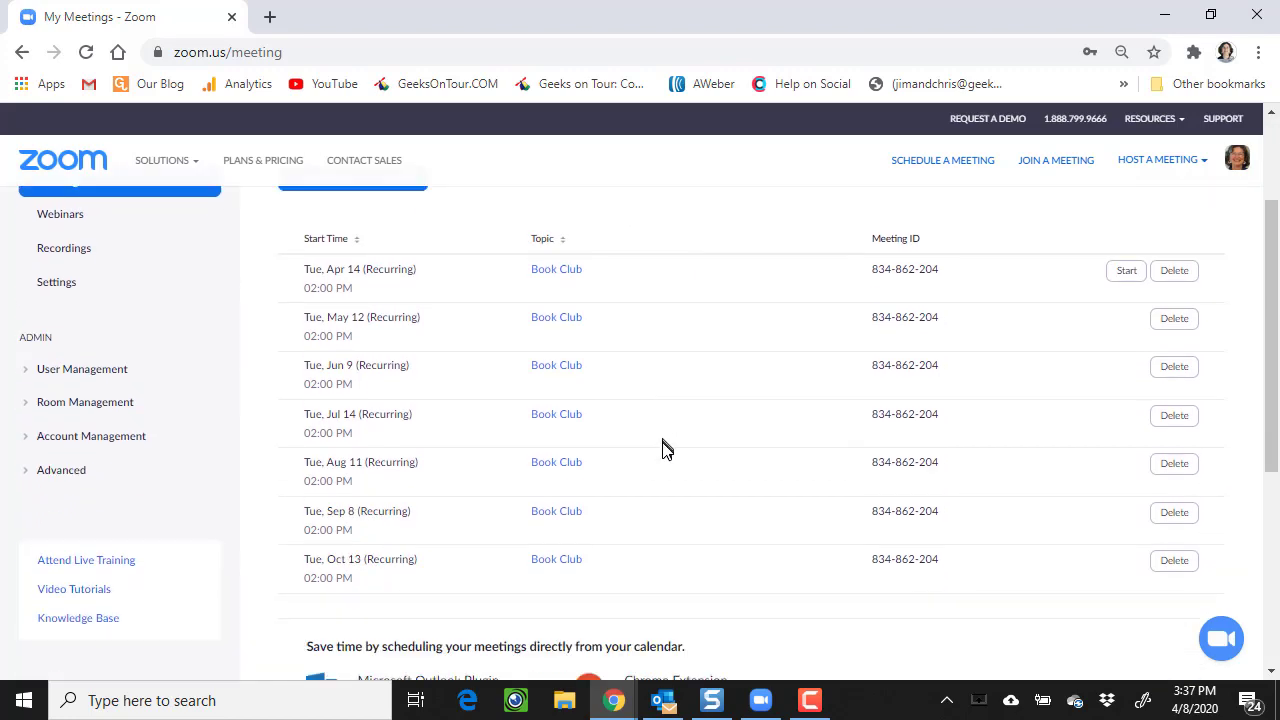
pyautogui.scroll(-2, 663, 445)
pyautogui.scroll(3, 663, 449)
pyautogui.scroll(-1, 620, 440)
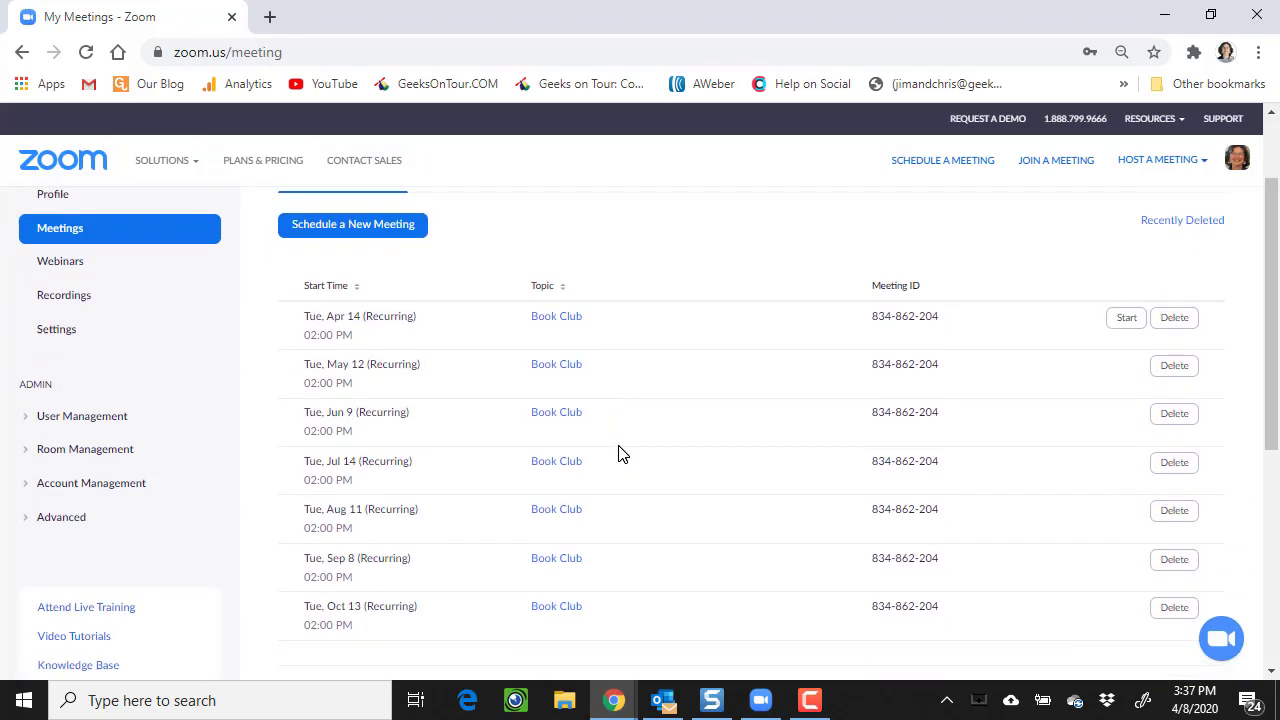
pyautogui.scroll(-1, 620, 453)
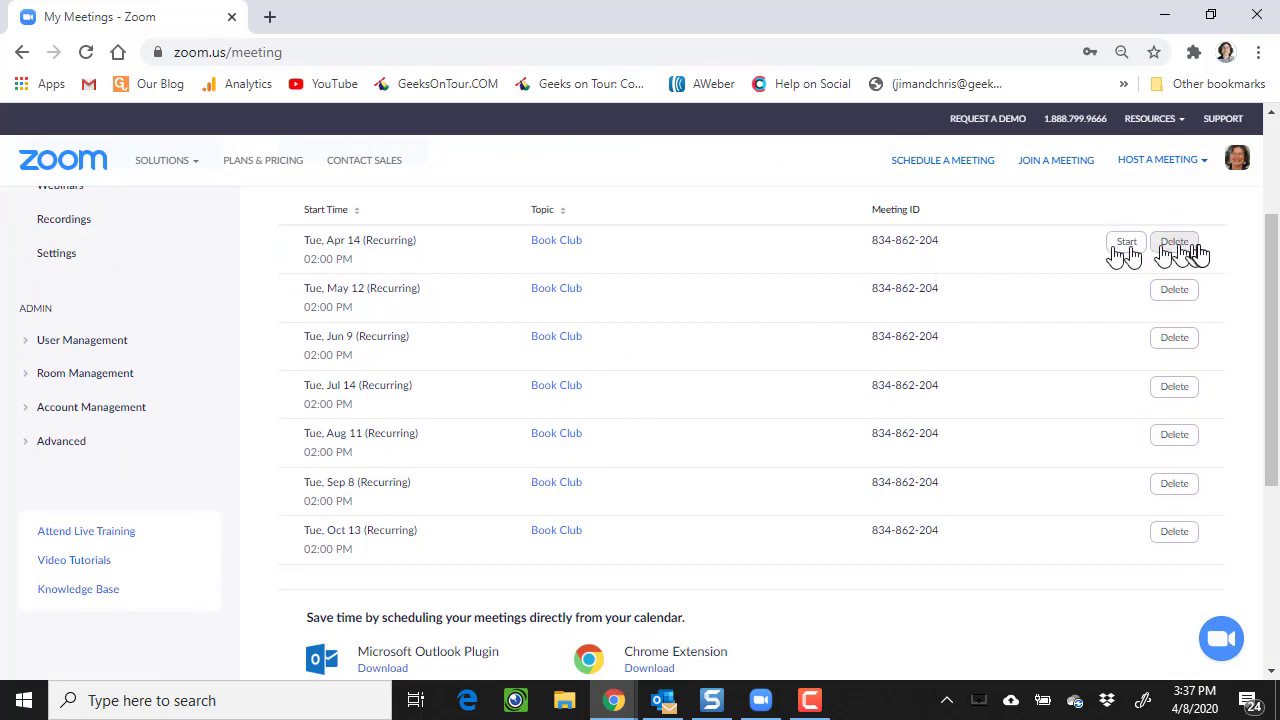